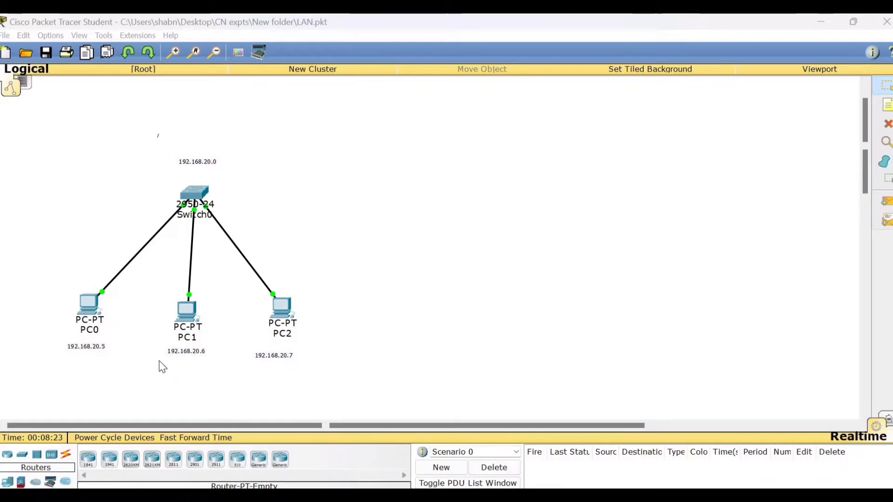
Step: Open and close PC0's address note, leaving it unchanged
{"action": "left_click_drag", "start_coordinate": [66, 349], "coordinate": [106, 350]}
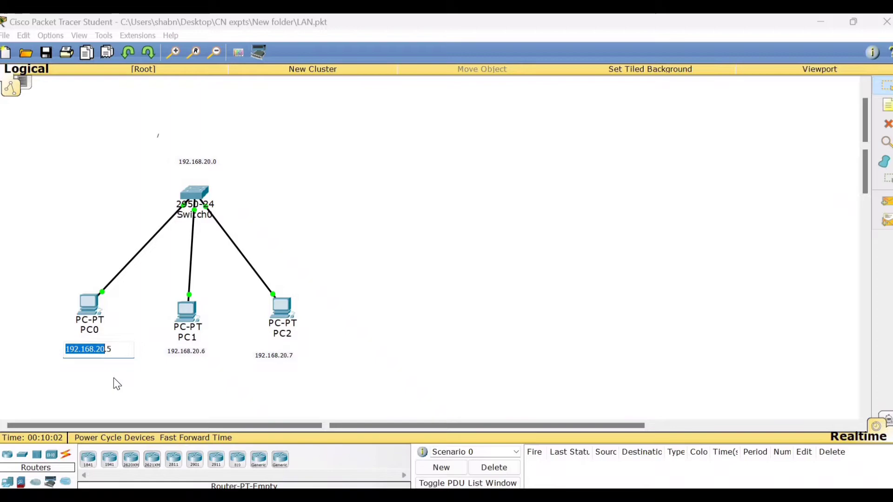
{"action": "left_click", "coordinate": [117, 352]}
{"action": "left_click", "coordinate": [105, 349]}
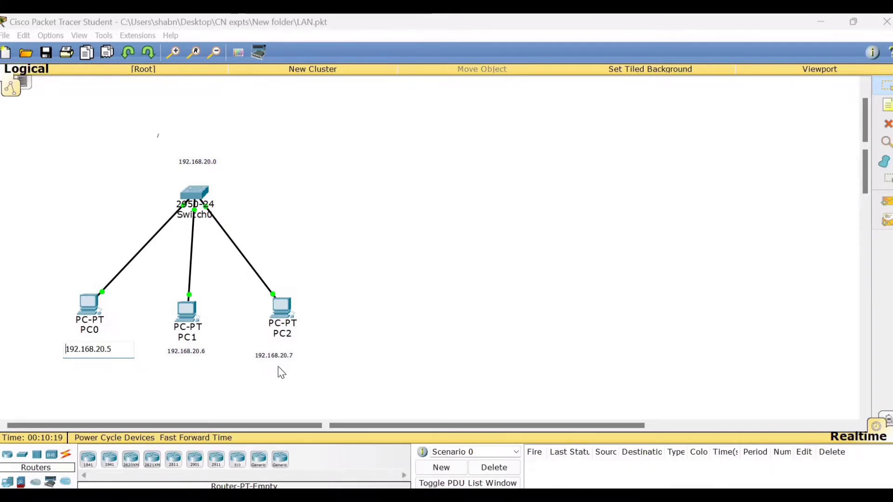
{"action": "left_click", "coordinate": [261, 372]}
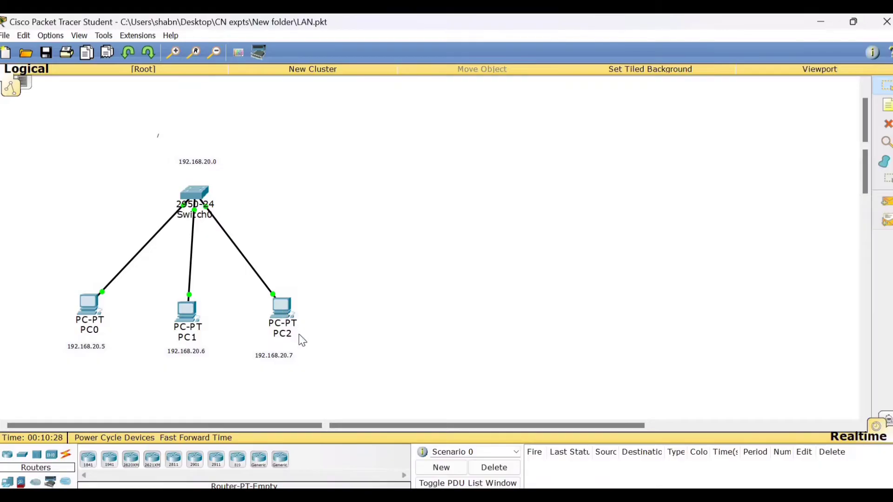
Step: Change PC2's note label to 192.168.21.7
{"action": "double_click", "coordinate": [285, 356]}
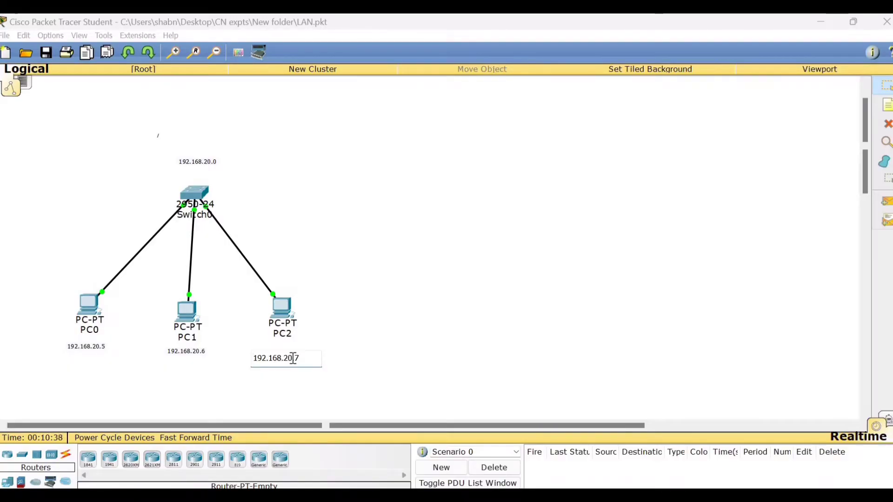
{"action": "left_click", "coordinate": [293, 359]}
{"action": "type", "text": "1"}
{"action": "left_click", "coordinate": [321, 362]}
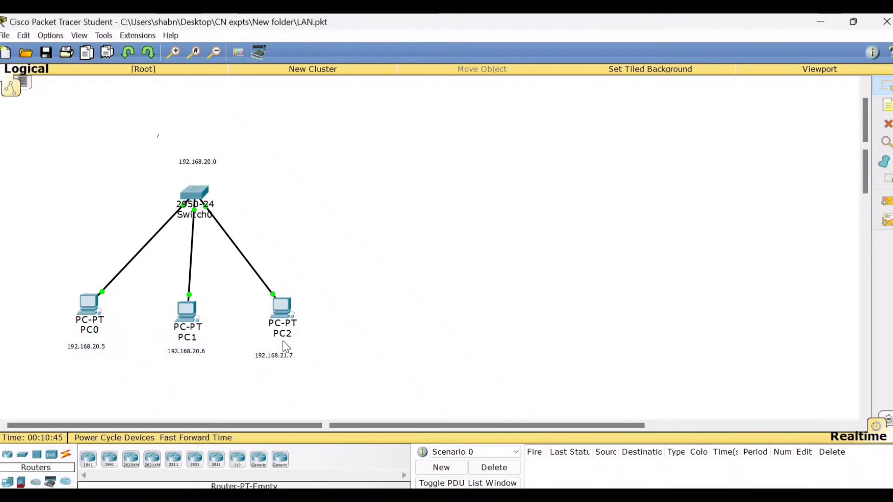
Step: Set PC2's IP address to 192.168.21.7 in its IP Configuration
{"action": "left_click", "coordinate": [282, 315]}
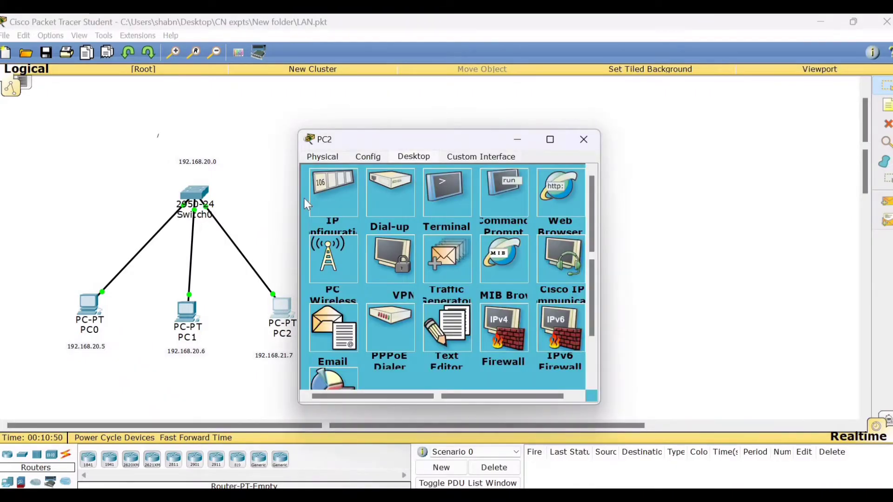
{"action": "left_click", "coordinate": [330, 205]}
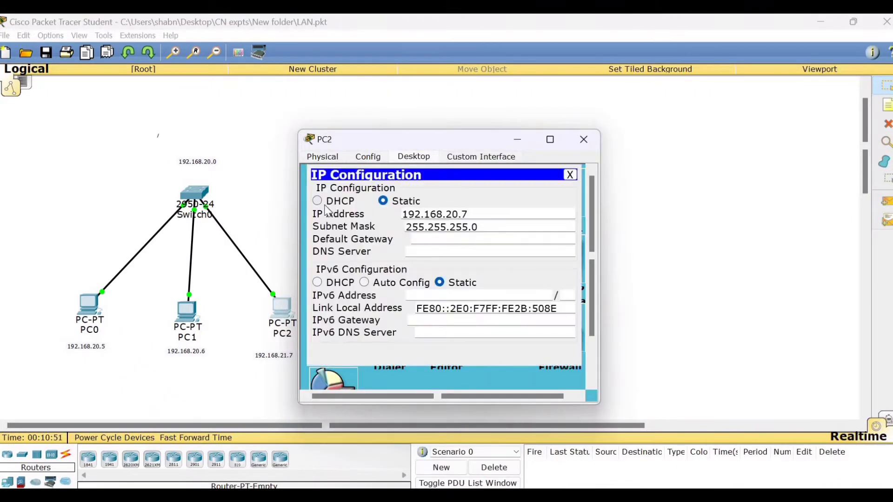
{"action": "left_click", "coordinate": [459, 214]}
{"action": "key", "text": "BackSpace"}
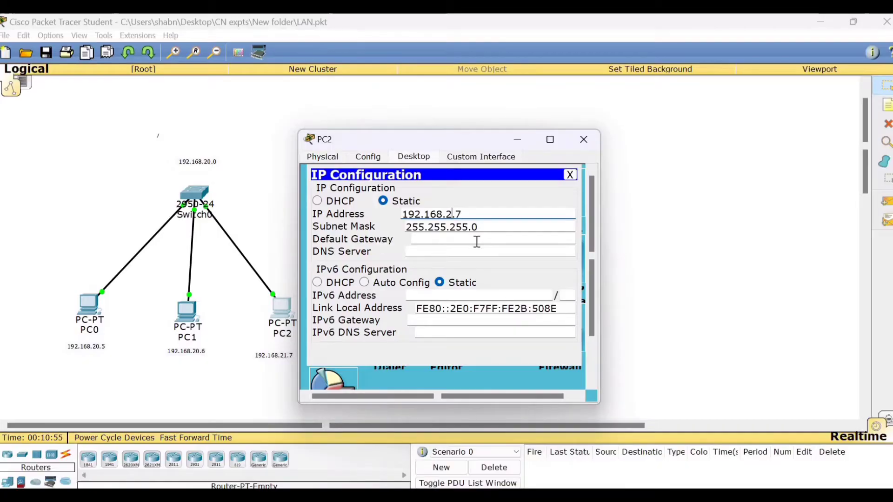
{"action": "type", "text": "1"}
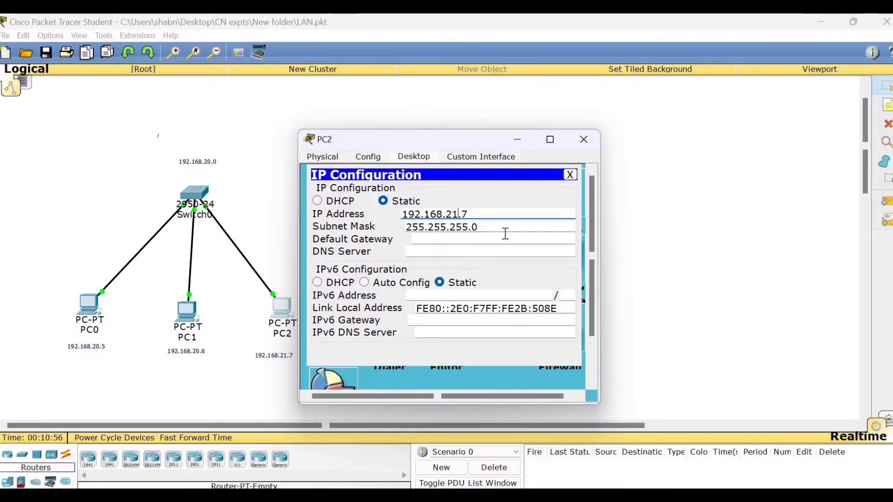
{"action": "left_click", "coordinate": [583, 140]}
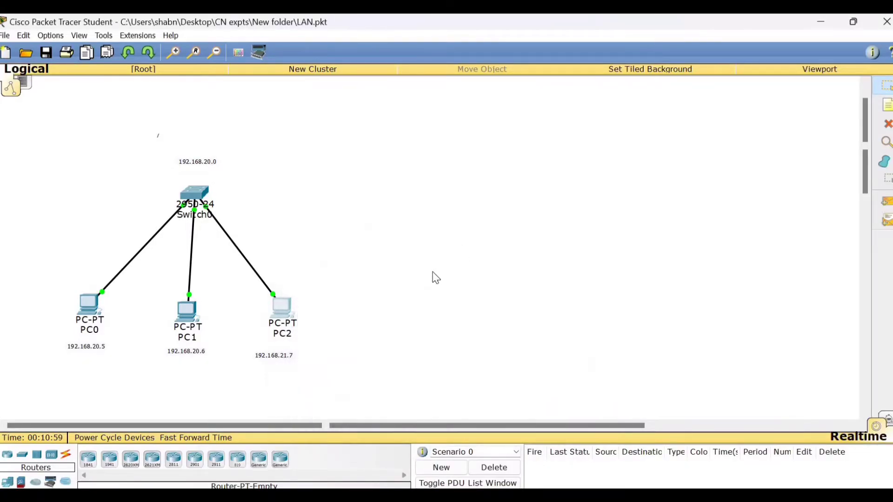
Step: Ping 192.168.21.7 from PC0's command prompt and watch the requests time out
{"action": "left_click", "coordinate": [88, 305]}
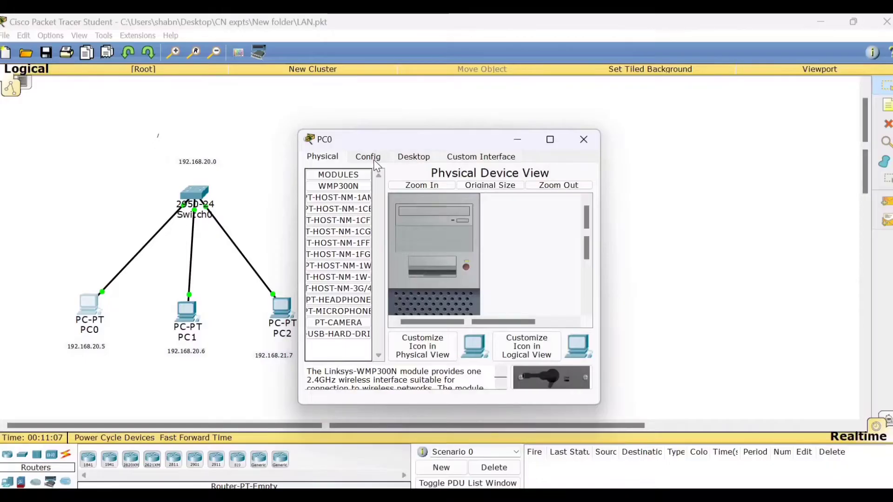
{"action": "left_click", "coordinate": [414, 158]}
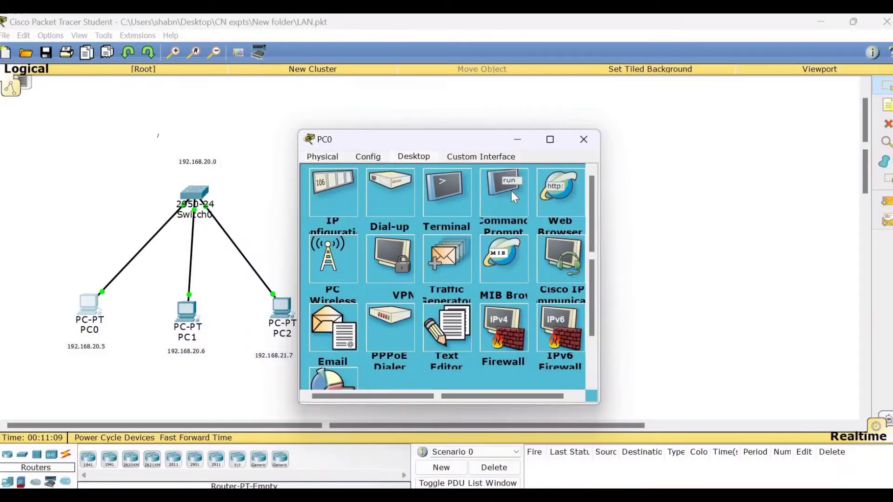
{"action": "left_click", "coordinate": [510, 198]}
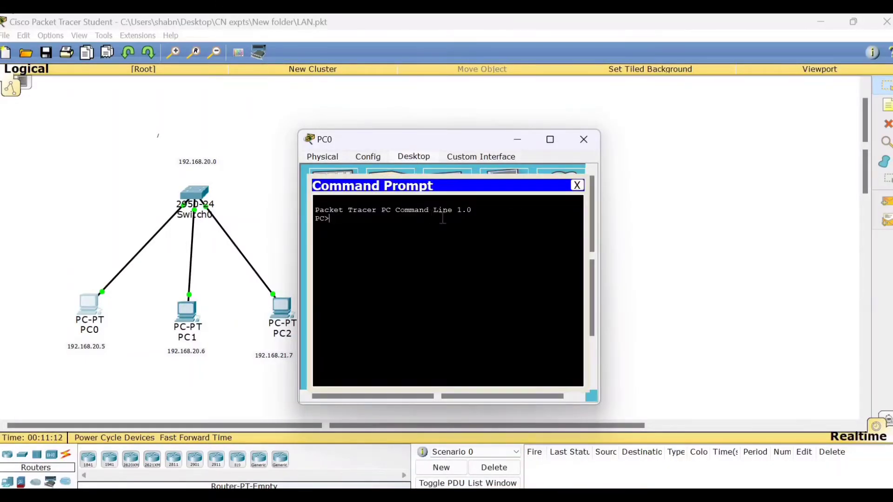
{"action": "type", "text": "ping 192.168"}
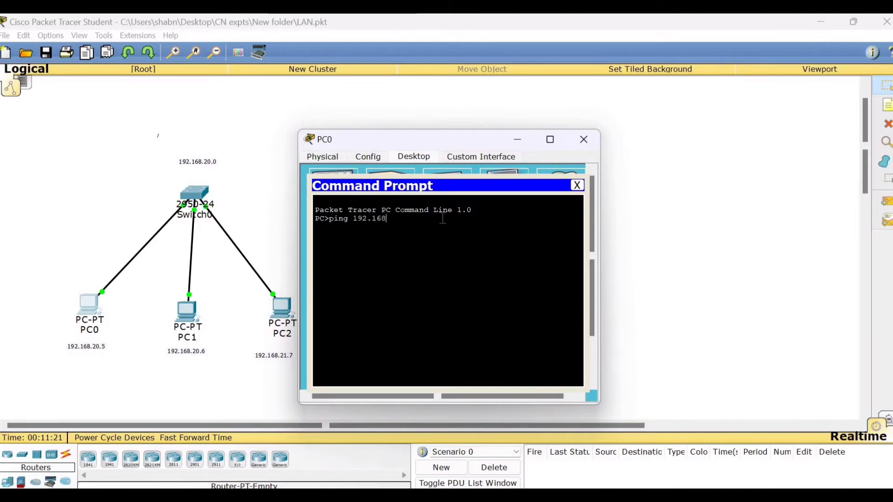
{"action": "type", "text": ".21.7"}
{"action": "key", "text": "Return"}
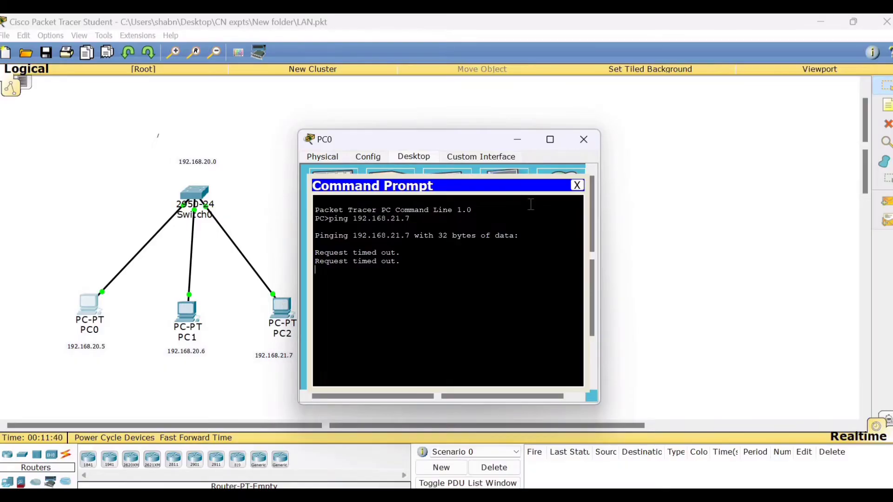
{"action": "left_click", "coordinate": [578, 185]}
{"action": "left_click", "coordinate": [587, 142]}
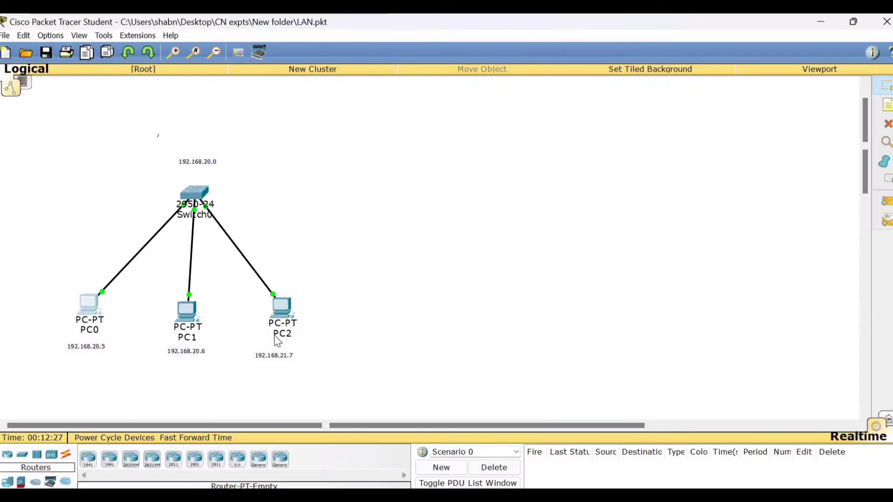
Step: Change PC2's note label back to 192.168.20.7
{"action": "left_click", "coordinate": [284, 356]}
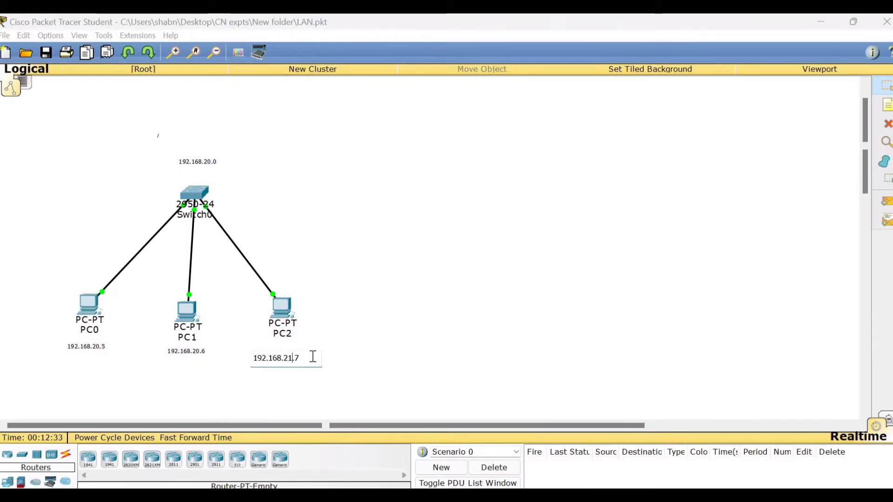
{"action": "key", "text": "BackSpace"}
{"action": "type", "text": "0"}
{"action": "left_click", "coordinate": [300, 358]}
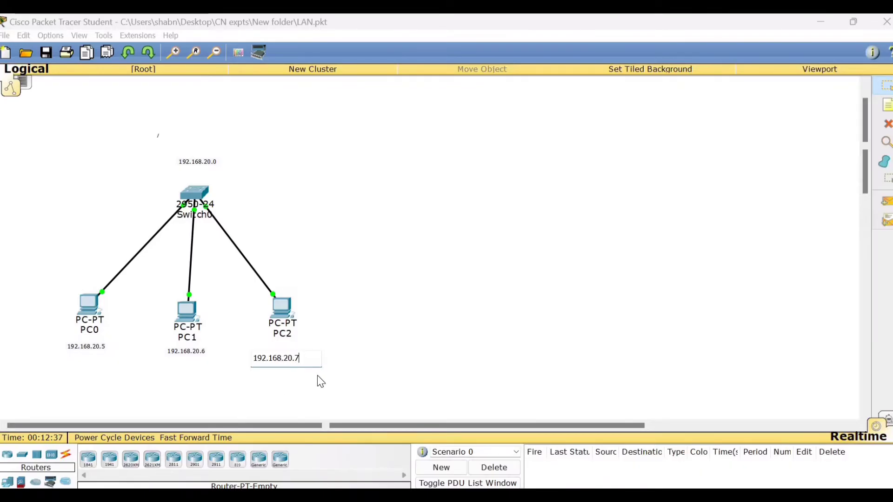
{"action": "left_click", "coordinate": [384, 378]}
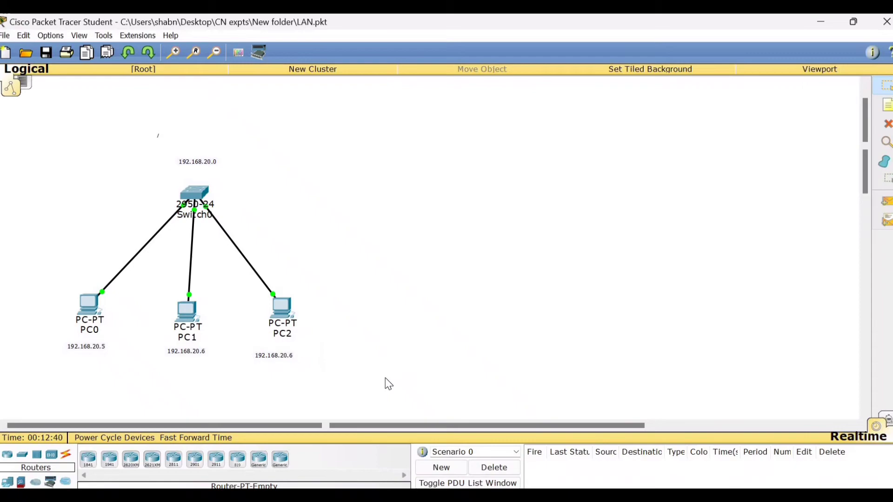
{"action": "double_click", "coordinate": [301, 357]}
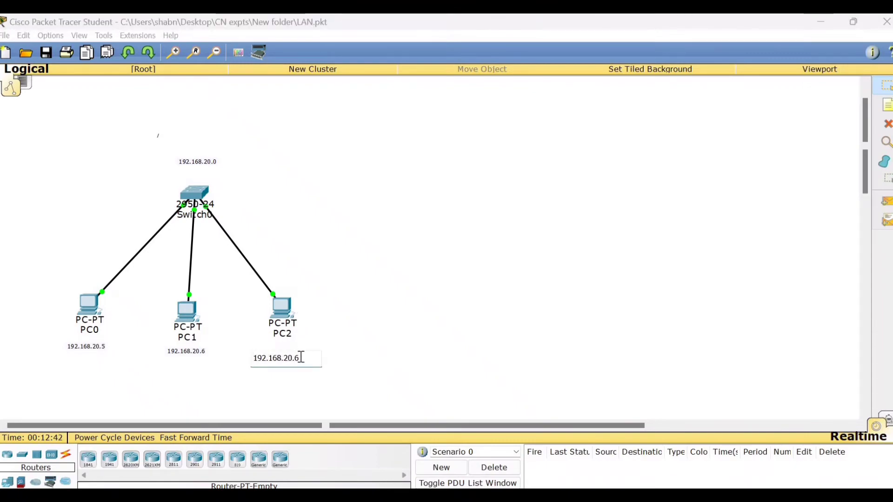
{"action": "type", "text": "7"}
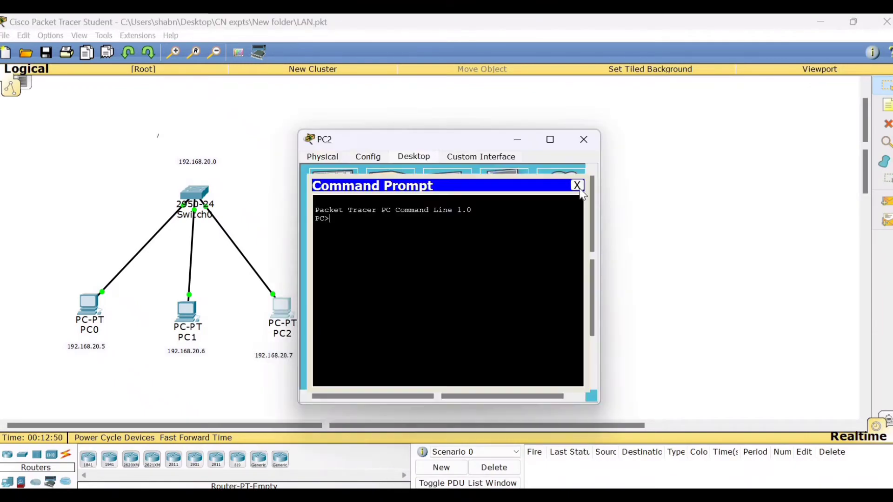
Step: Set PC2's IP address back to 192.168.20.7 in its IP Configuration
{"action": "left_click", "coordinate": [576, 184]}
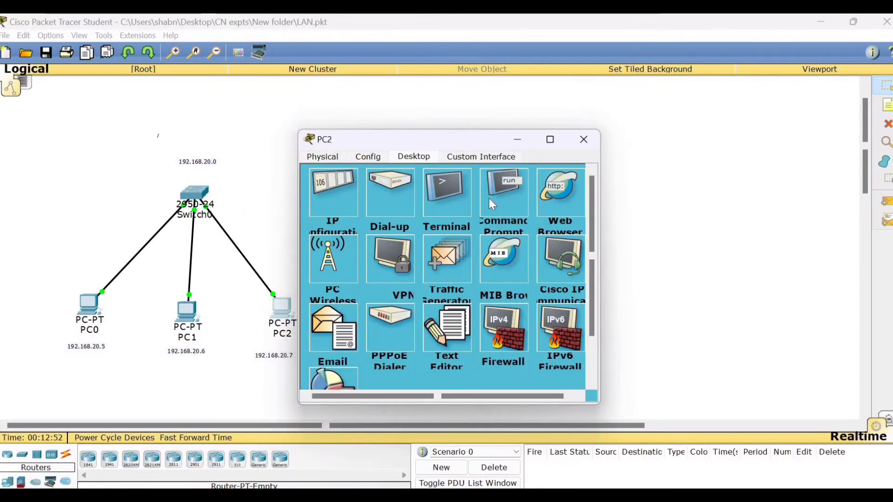
{"action": "left_click", "coordinate": [492, 205]}
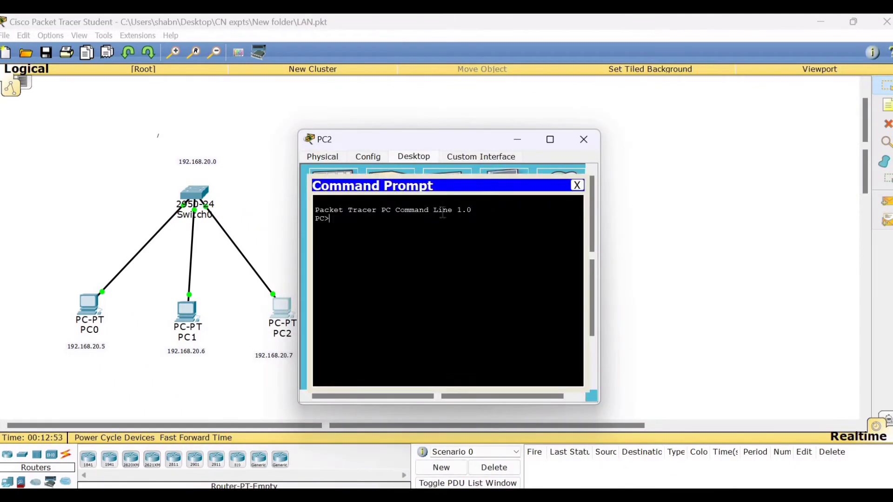
{"action": "left_click", "coordinate": [577, 186]}
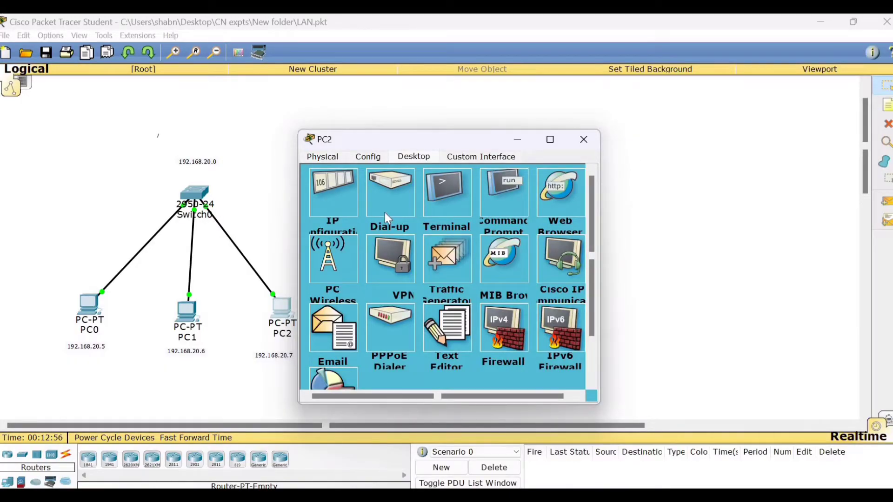
{"action": "left_click", "coordinate": [342, 208]}
{"action": "left_click", "coordinate": [455, 215]}
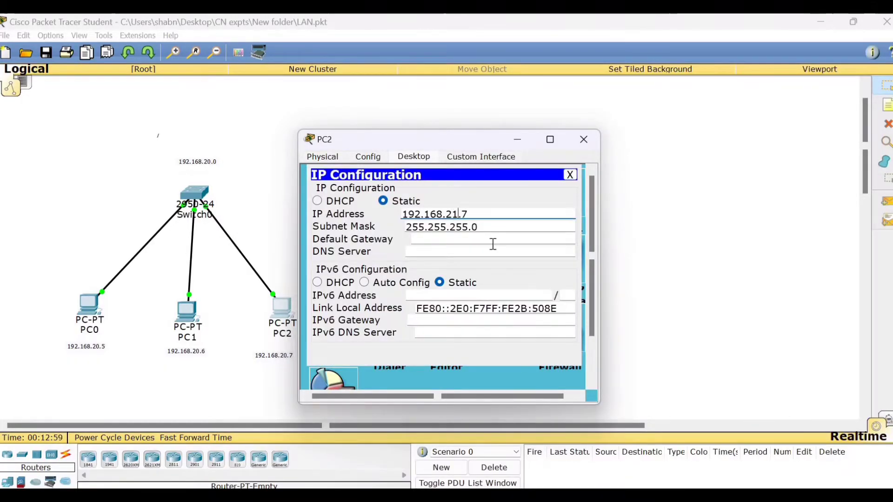
{"action": "key", "text": "Delete"}
{"action": "type", "text": "0"}
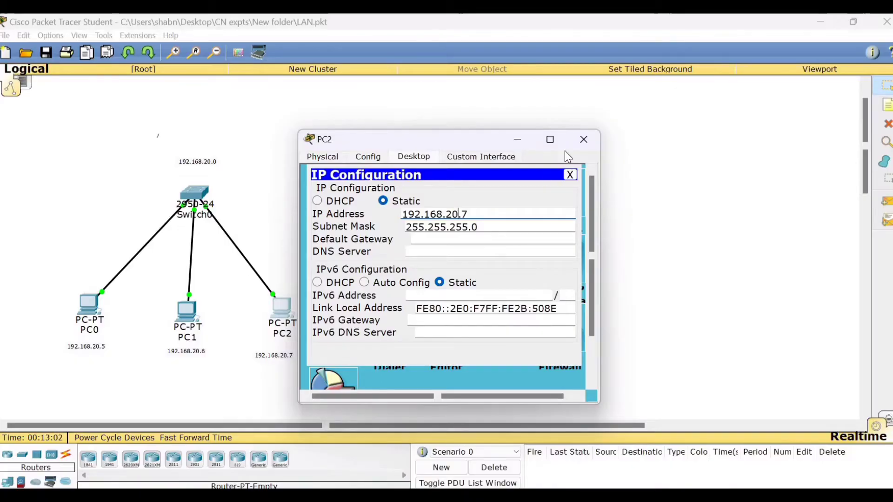
{"action": "left_click", "coordinate": [570, 175]}
{"action": "left_click", "coordinate": [584, 145]}
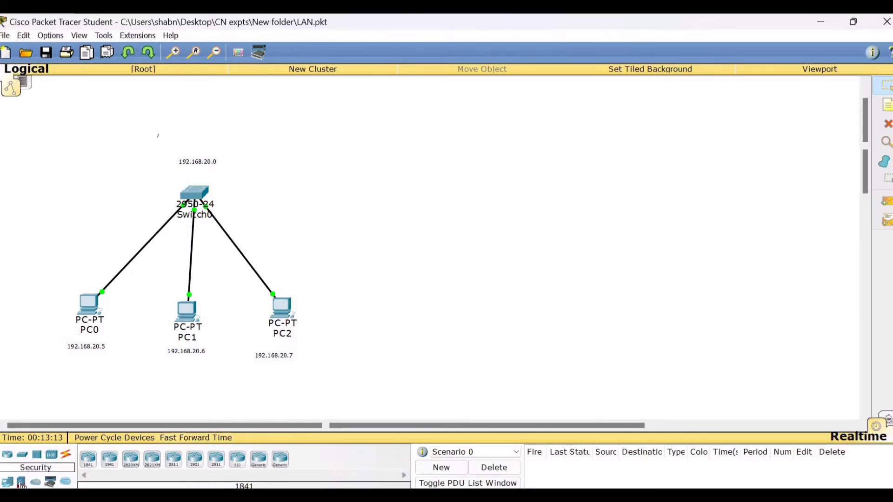
Step: Add a 2950-24 switch for the second LAN and label PC3 as 192.168.21.5
{"action": "left_click", "coordinate": [22, 454]}
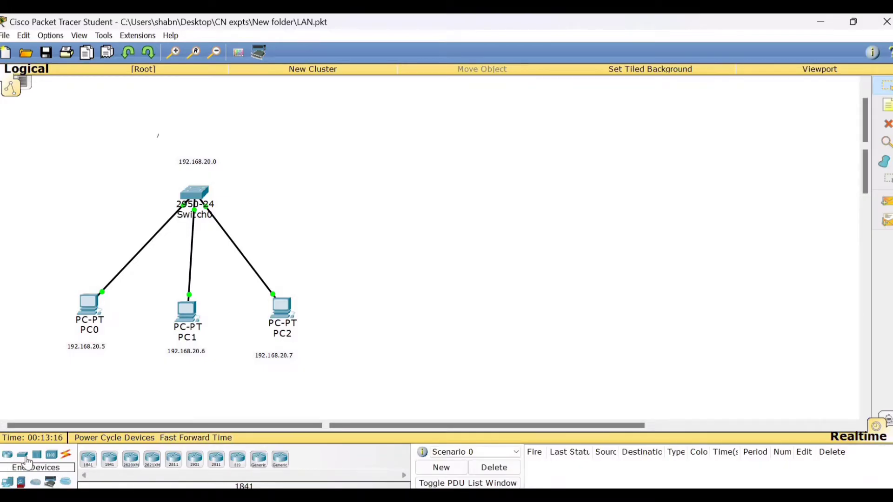
{"action": "left_click_drag", "start_coordinate": [89, 459], "coordinate": [526, 183]}
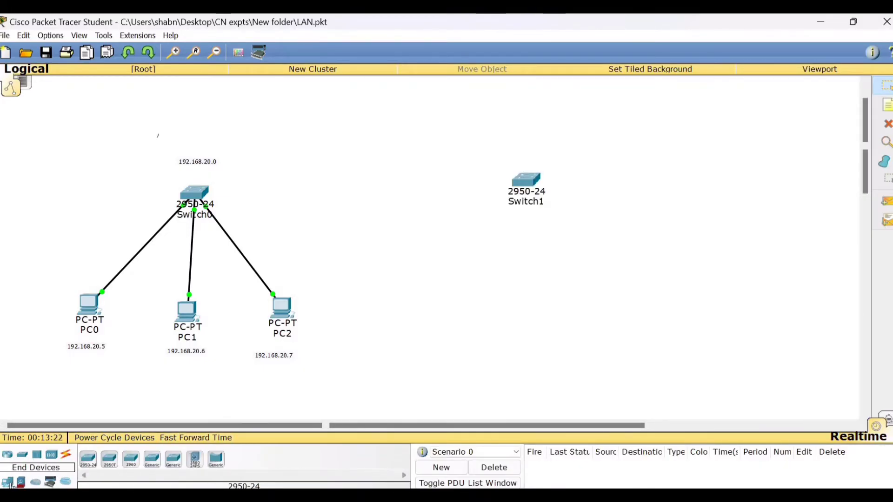
{"action": "left_click", "coordinate": [89, 460]}
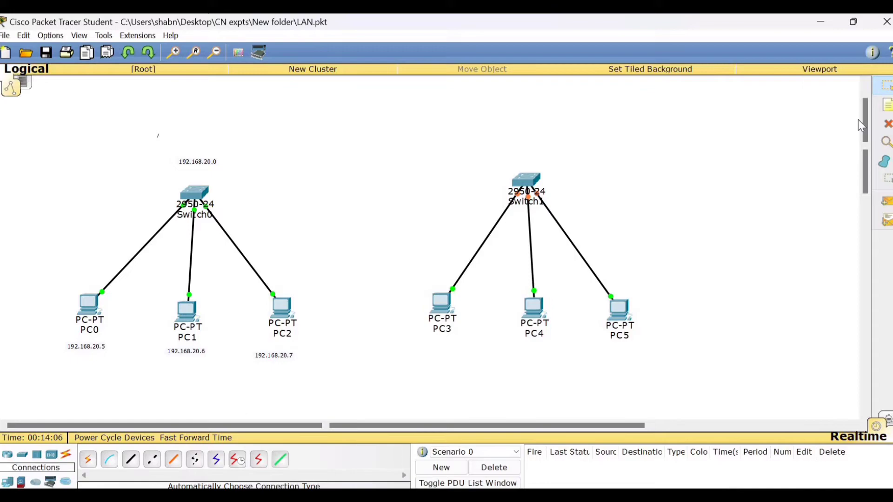
{"action": "left_click", "coordinate": [889, 110]}
{"action": "left_click", "coordinate": [427, 353]}
{"action": "type", "text": "19"}
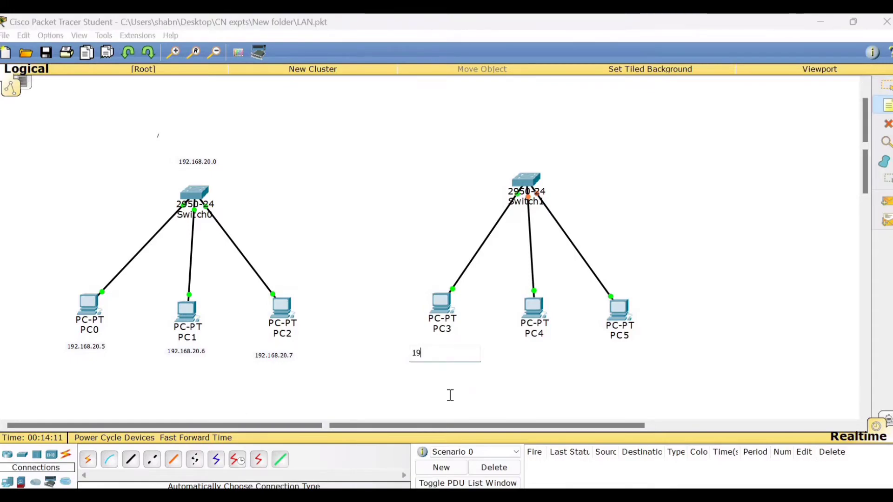
{"action": "type", "text": "2.168.21."}
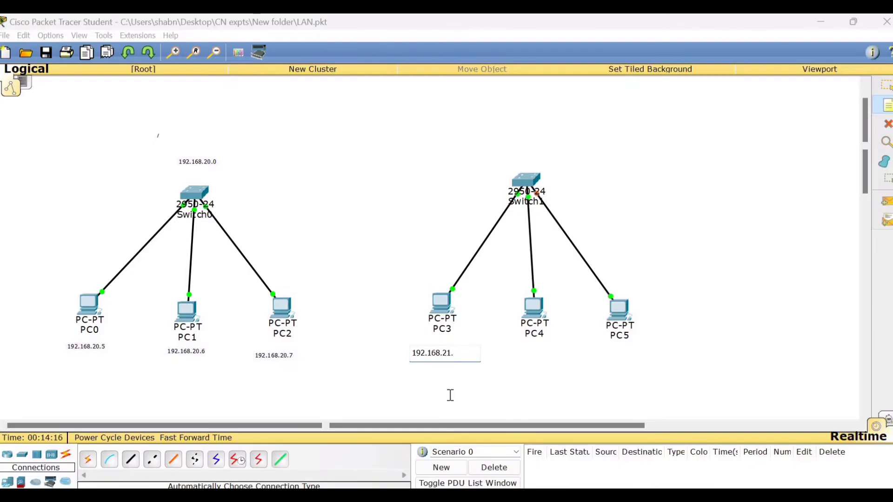
{"action": "type", "text": "5"}
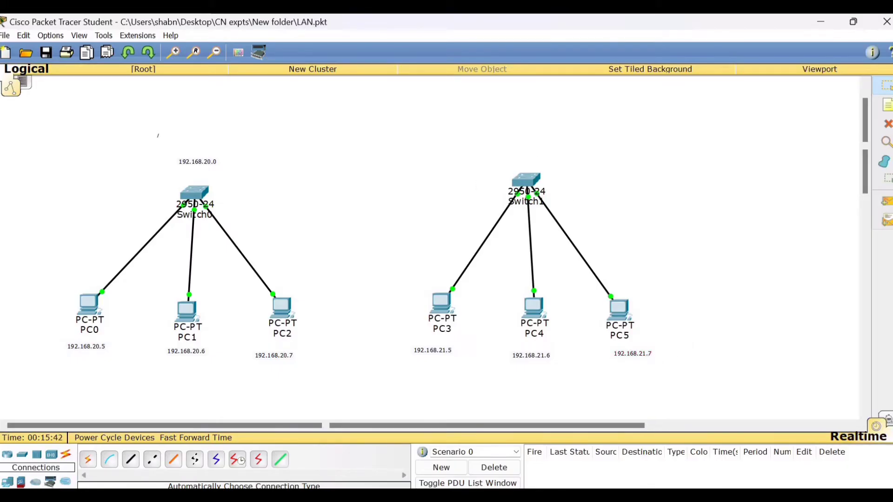
Step: Place a 192.168.21.0 network note above Switch1
{"action": "key", "text": "n"}
{"action": "left_click", "coordinate": [515, 156]}
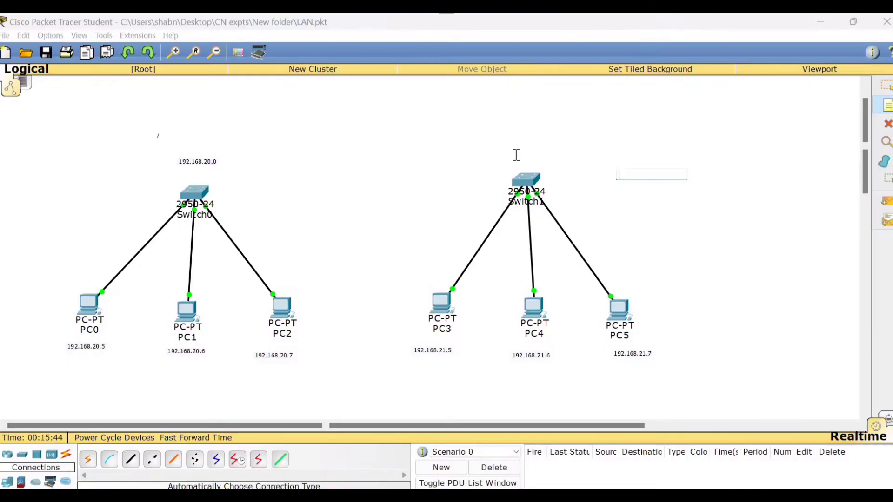
{"action": "type", "text": "192.16"}
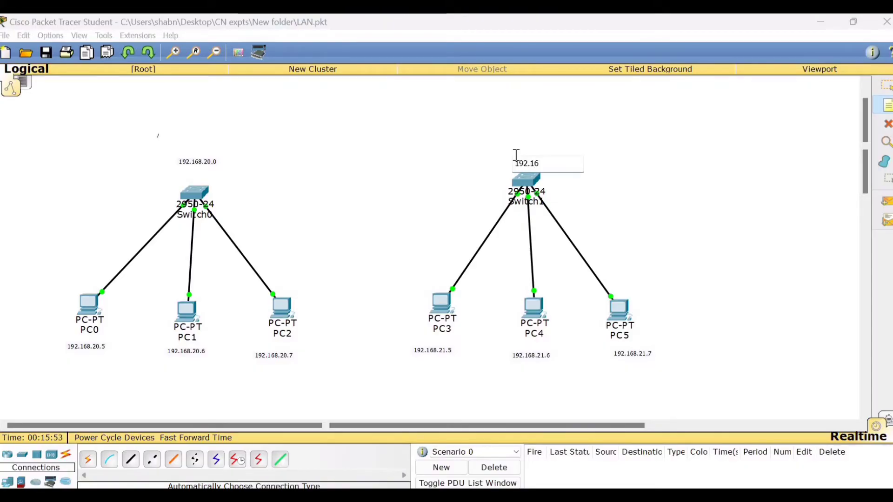
{"action": "type", "text": "8.21.0"}
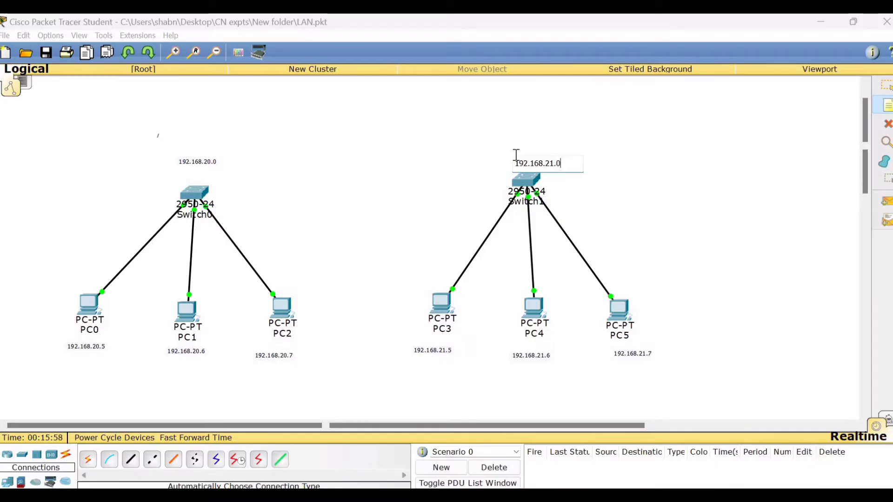
{"action": "key", "text": "Escape"}
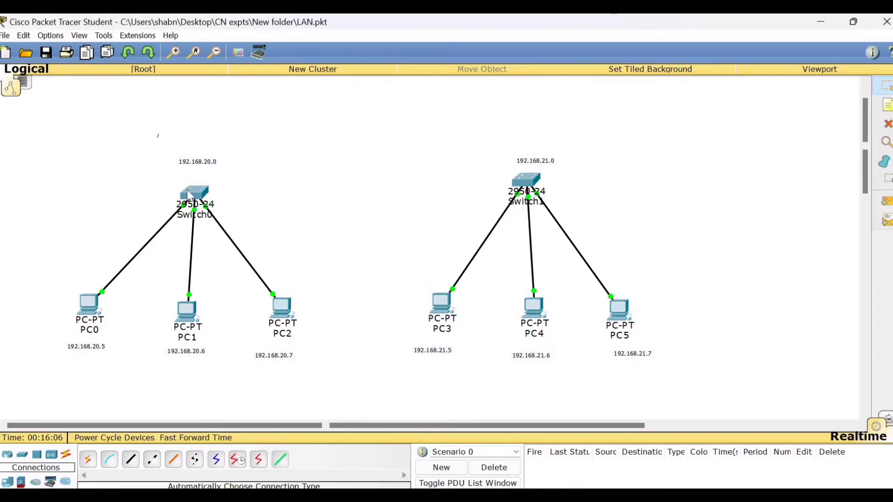
Step: Place an 1841 router between the two switches
{"action": "left_click_drag", "start_coordinate": [546, 228], "coordinate": [551, 186]}
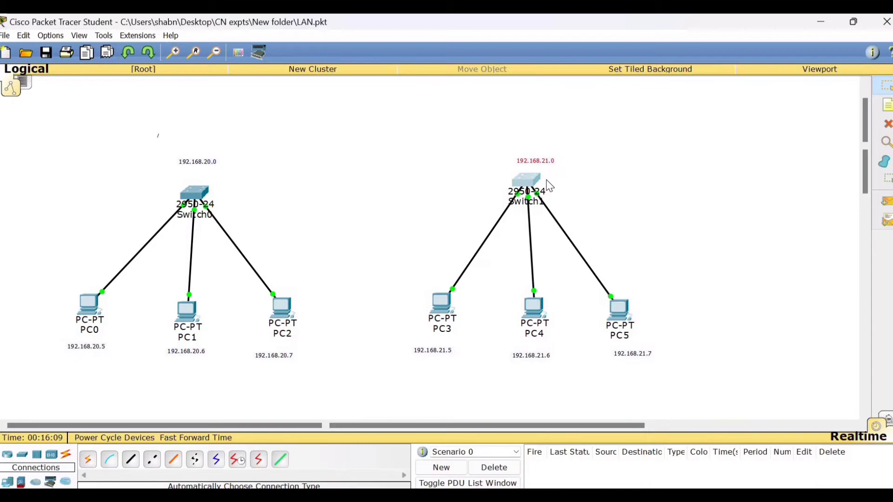
{"action": "left_click", "coordinate": [7, 455]}
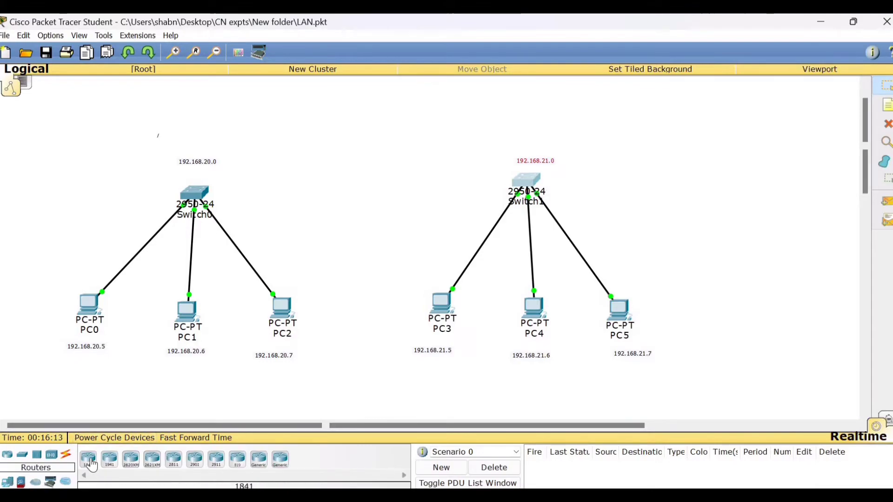
{"action": "left_click", "coordinate": [89, 460]}
{"action": "left_click", "coordinate": [346, 194]}
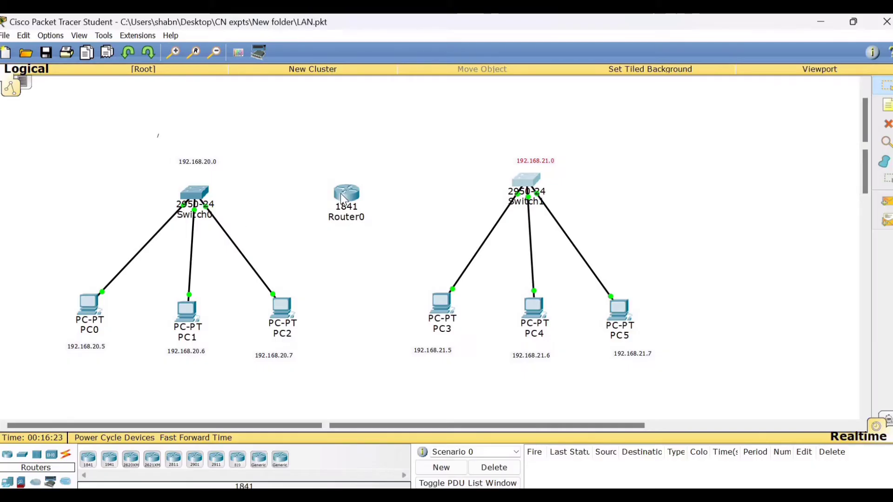
Step: Cable Switch0 to Router0 and Router0 to Switch1 using automatic cable selection
{"action": "left_click", "coordinate": [66, 455]}
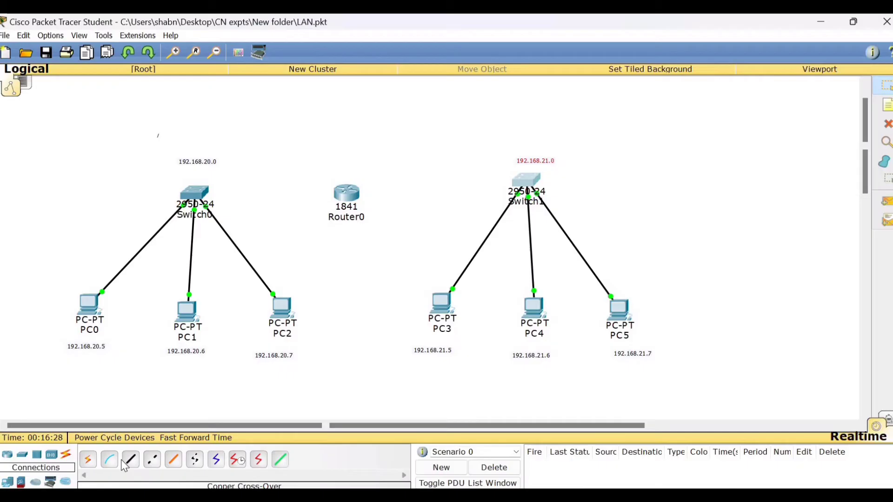
{"action": "left_click", "coordinate": [88, 460]}
{"action": "left_click", "coordinate": [196, 194]}
{"action": "left_click", "coordinate": [345, 195]}
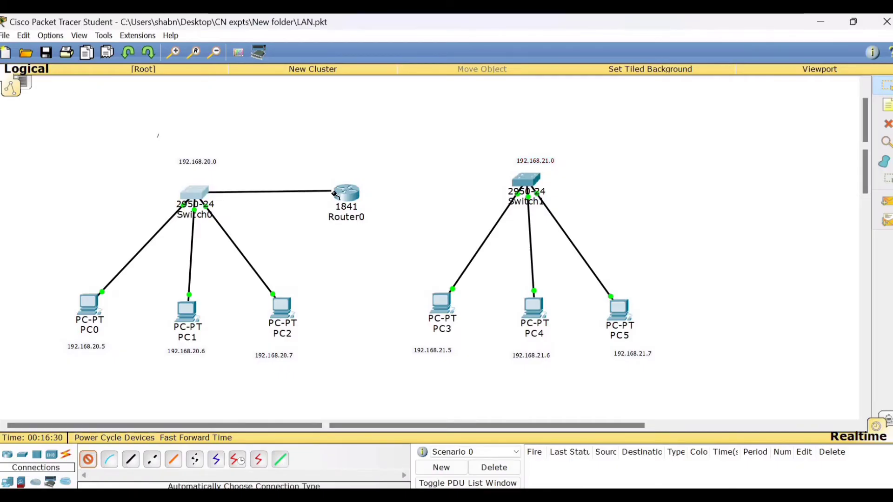
{"action": "left_click", "coordinate": [88, 459]}
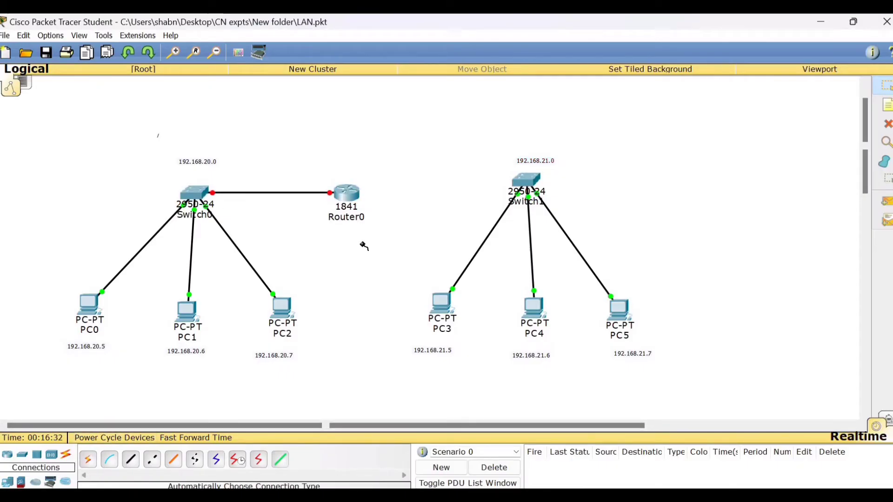
{"action": "left_click", "coordinate": [348, 194]}
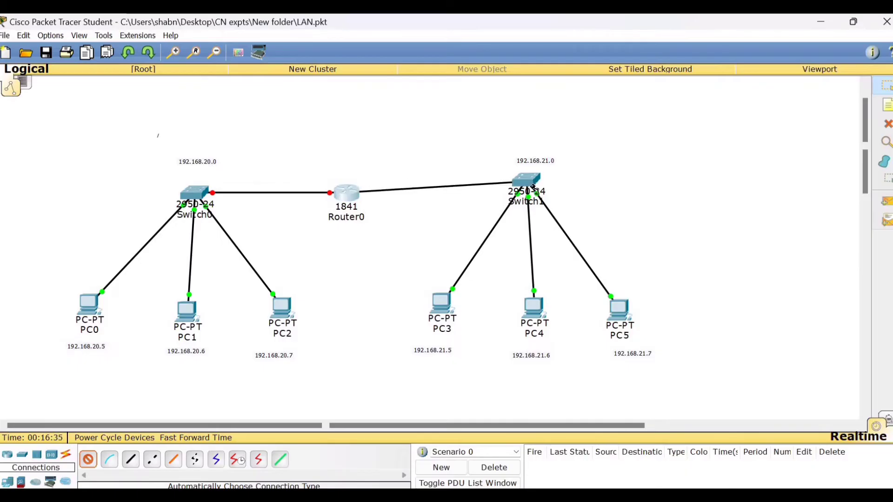
{"action": "left_click", "coordinate": [528, 192]}
{"action": "left_click_drag", "start_coordinate": [528, 191], "coordinate": [535, 203]}
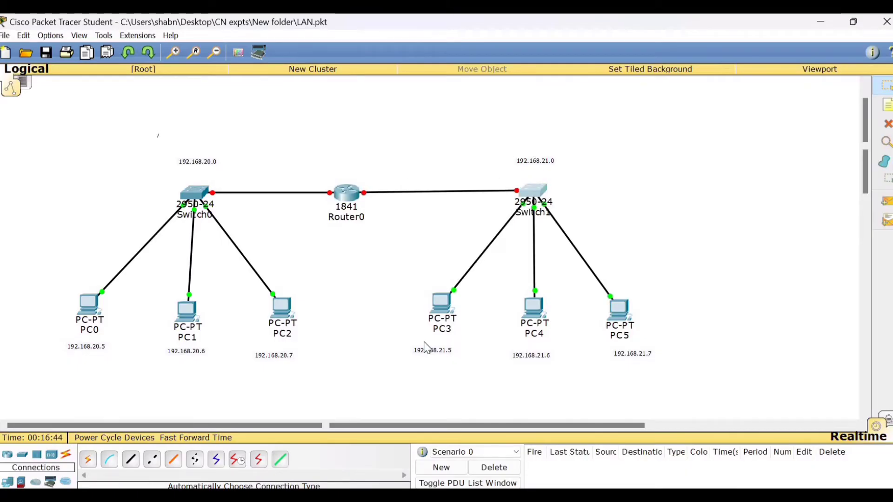
Step: Give PC3 static address 192.168.21.5 with subnet mask 255.255.255.0
{"action": "left_click", "coordinate": [445, 301]}
{"action": "left_click", "coordinate": [415, 158]}
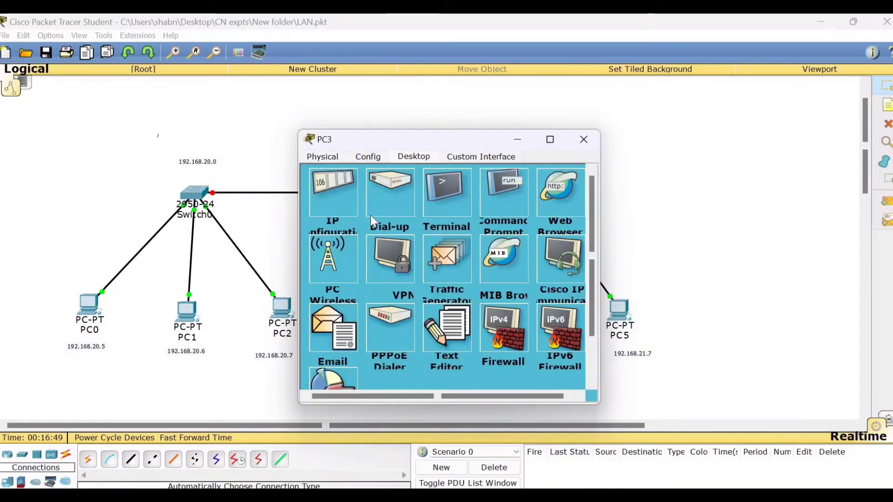
{"action": "left_click", "coordinate": [345, 198]}
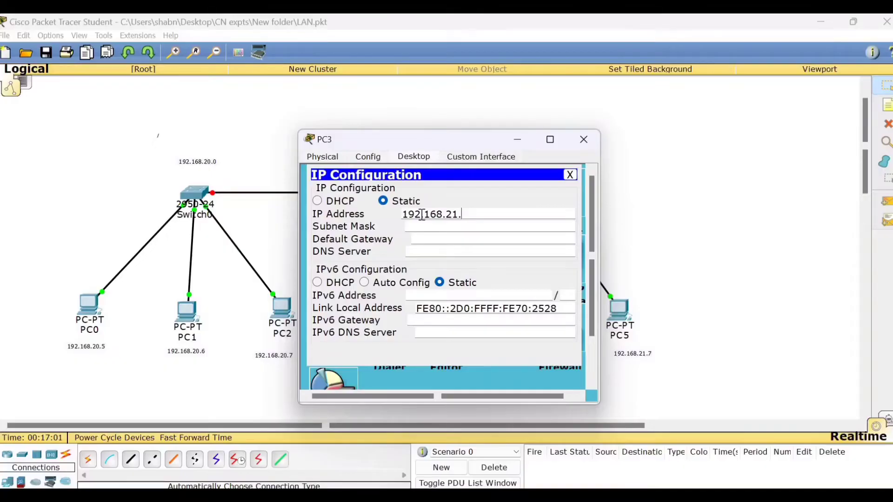
{"action": "left_click", "coordinate": [452, 227]}
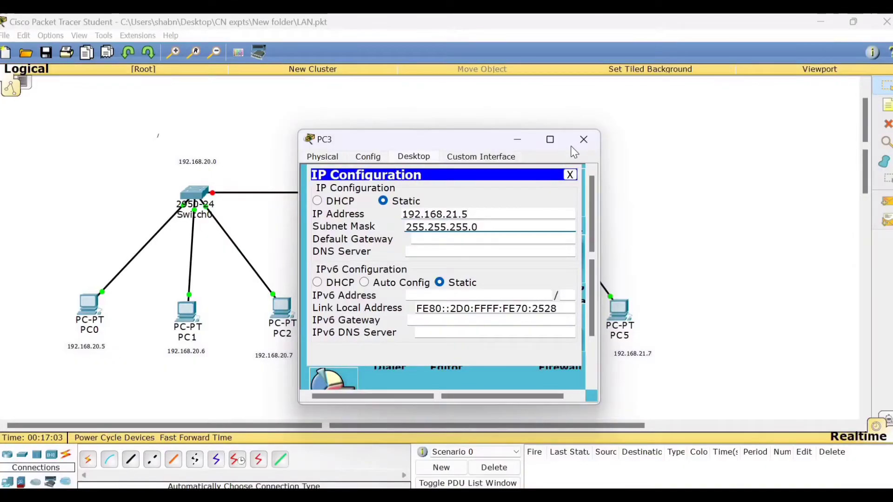
{"action": "left_click", "coordinate": [572, 176]}
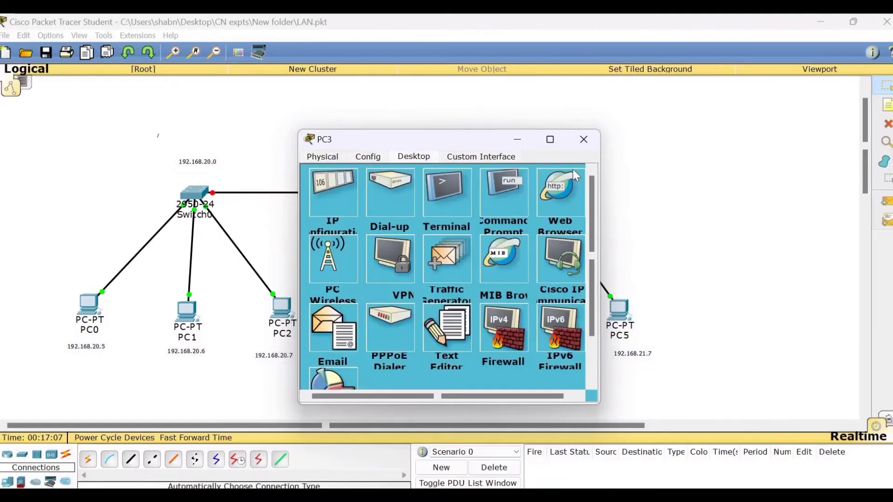
{"action": "left_click", "coordinate": [584, 139]}
Step: Open PC4's and PC5's IP configuration and enter 192.168.21.7 for PC5
{"action": "left_click", "coordinate": [537, 307]}
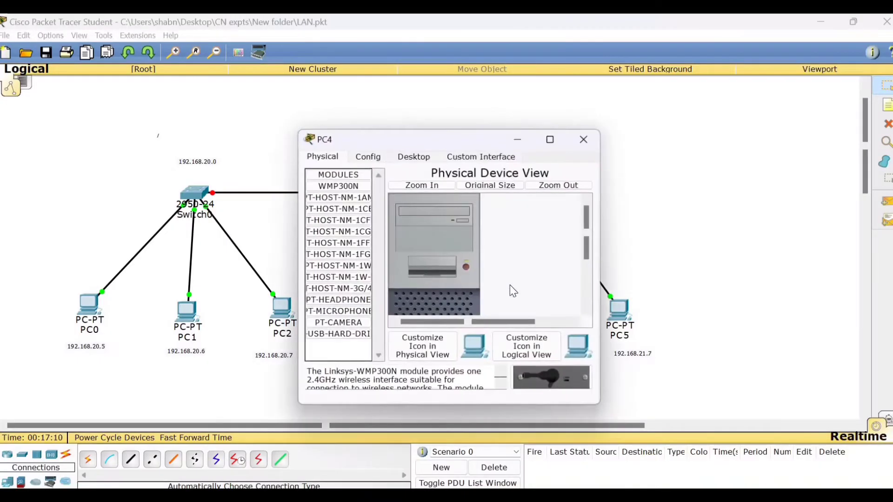
{"action": "left_click", "coordinate": [411, 157]}
{"action": "left_click", "coordinate": [333, 198]}
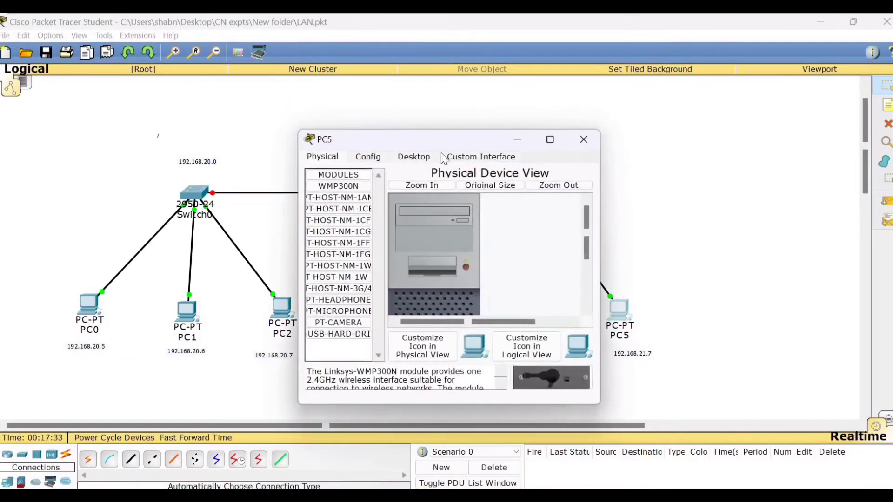
{"action": "left_click", "coordinate": [414, 157]}
{"action": "left_click", "coordinate": [346, 215]}
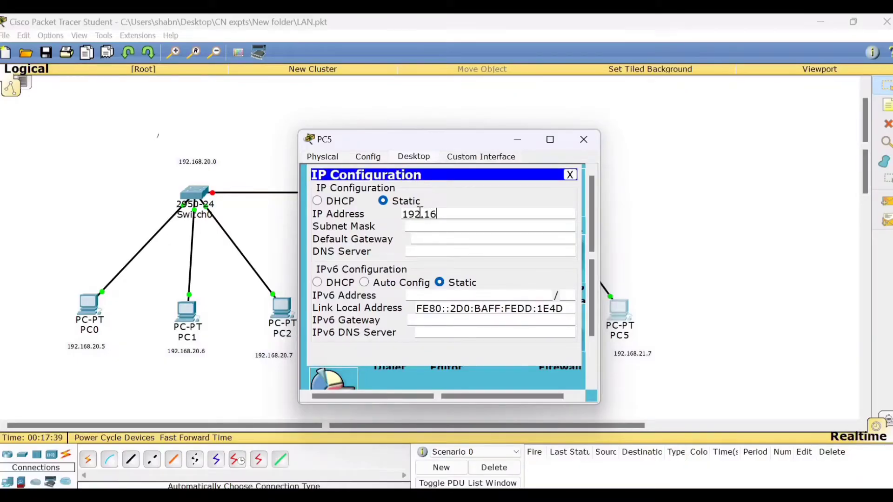
{"action": "type", "text": "192.168.21.7"}
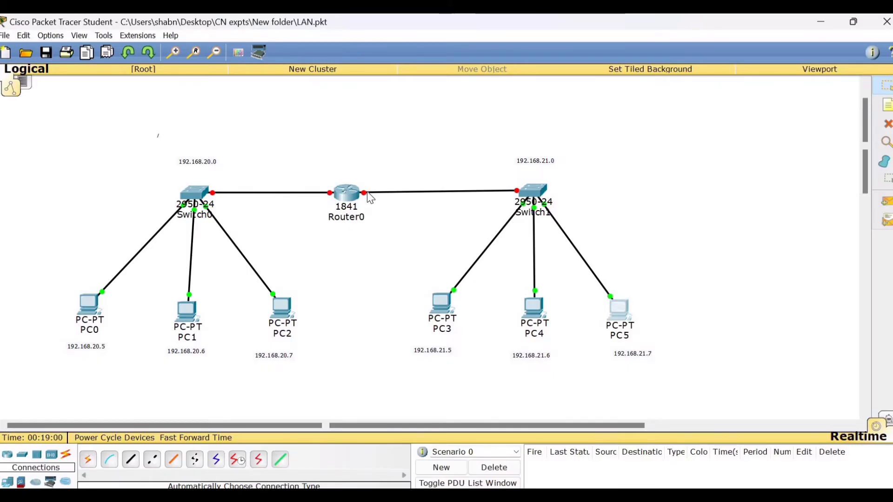
Step: Replace the Switch0–Router0 cable with one ending on Router0's FastEthernet0/0
{"action": "left_click", "coordinate": [330, 194]}
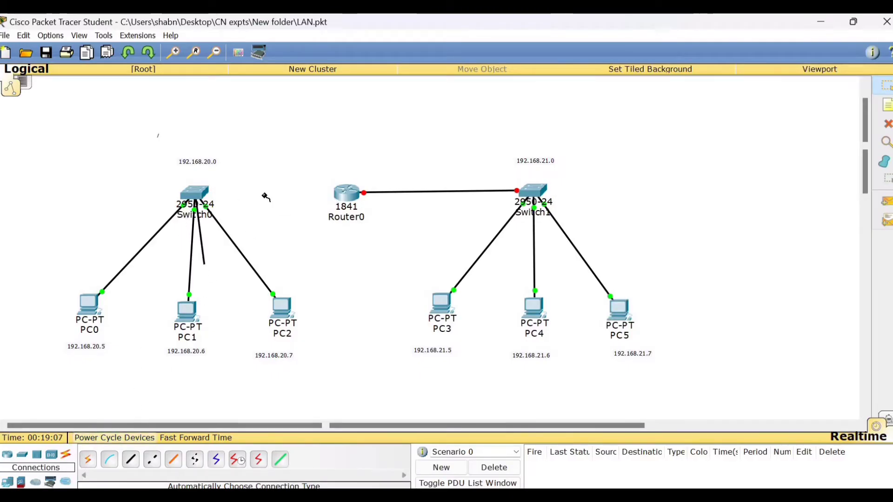
{"action": "left_click", "coordinate": [337, 195]}
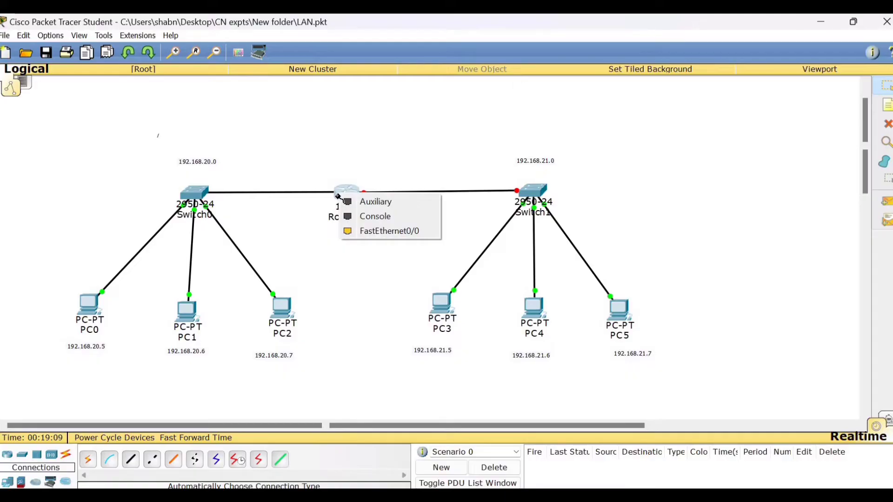
{"action": "left_click", "coordinate": [369, 231]}
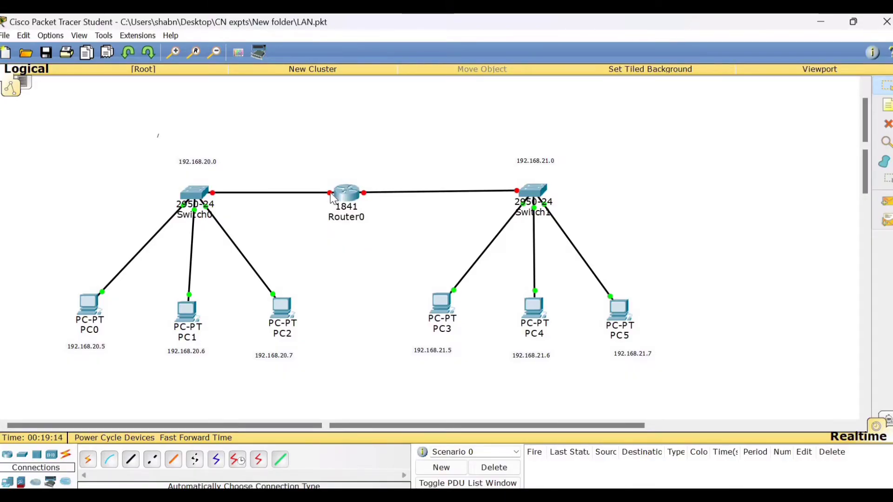
Step: Inspect a FastEthernet interface in Router0's Config tab
{"action": "left_click", "coordinate": [363, 196]}
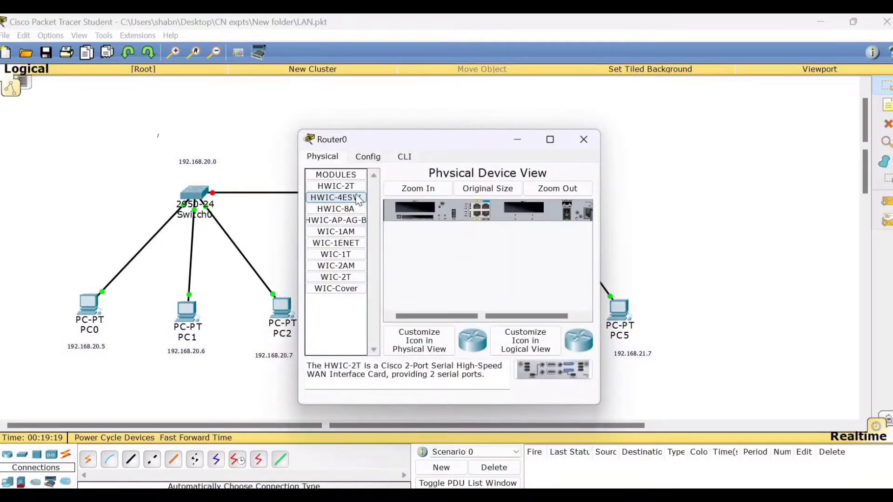
{"action": "left_click", "coordinate": [370, 157]}
{"action": "left_click", "coordinate": [342, 290]}
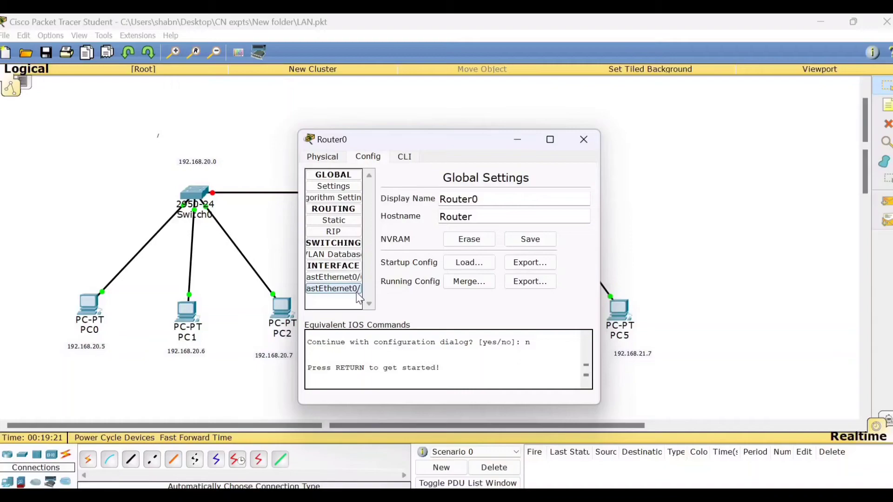
{"action": "left_click", "coordinate": [585, 140]}
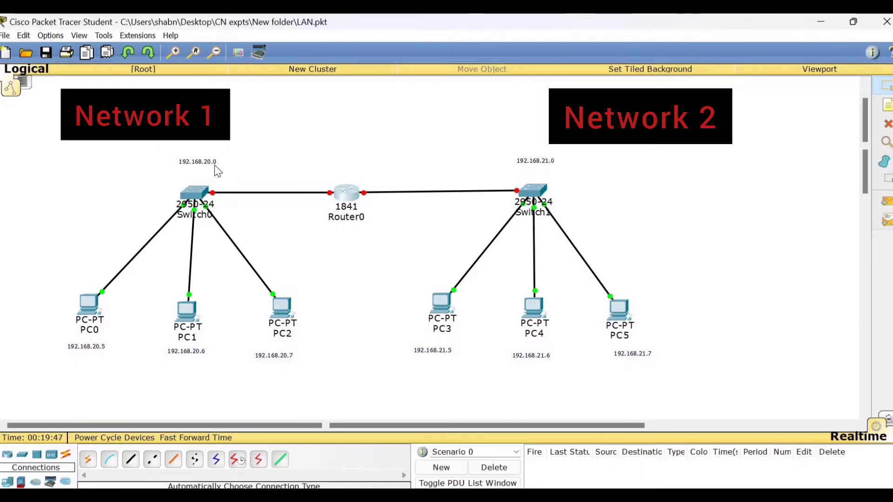
Step: Begin typing an address on Router0's FastEthernet0/0, then abandon it
{"action": "left_click", "coordinate": [344, 191]}
{"action": "left_click", "coordinate": [334, 277]}
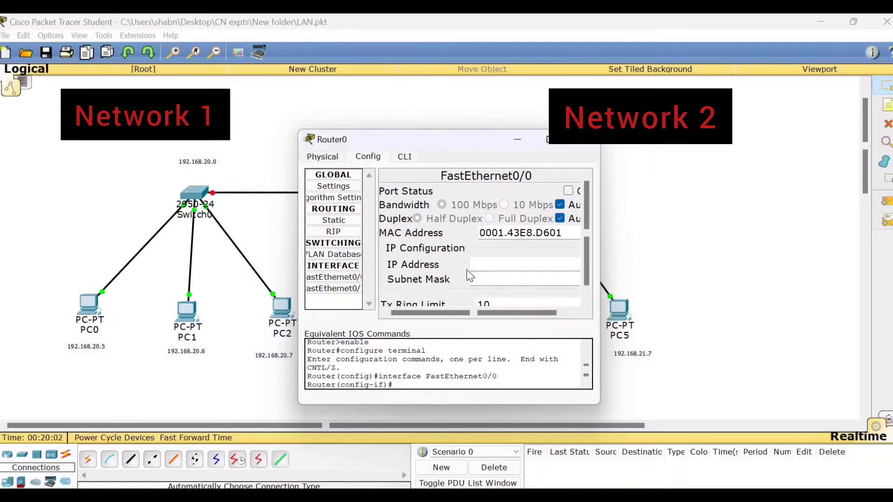
{"action": "left_click", "coordinate": [478, 263]}
{"action": "type", "text": "192.168.21.1"}
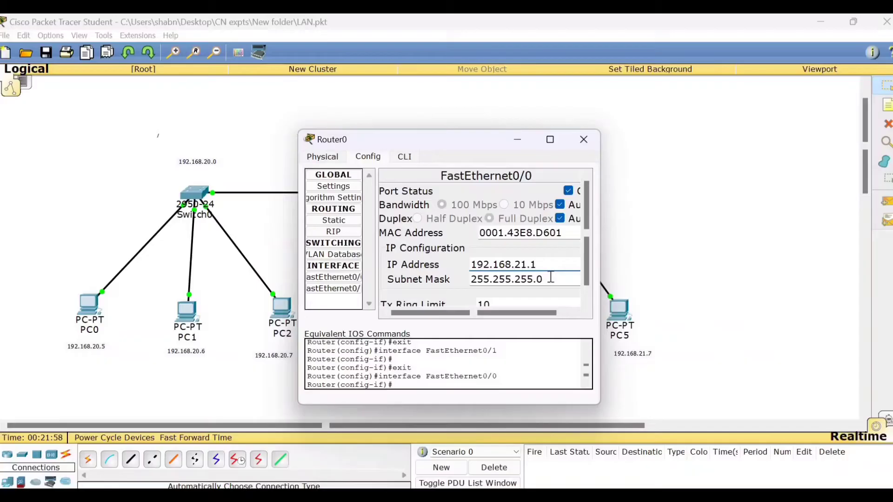
{"action": "key", "text": "BackSpace"}
{"action": "left_click", "coordinate": [584, 139]}
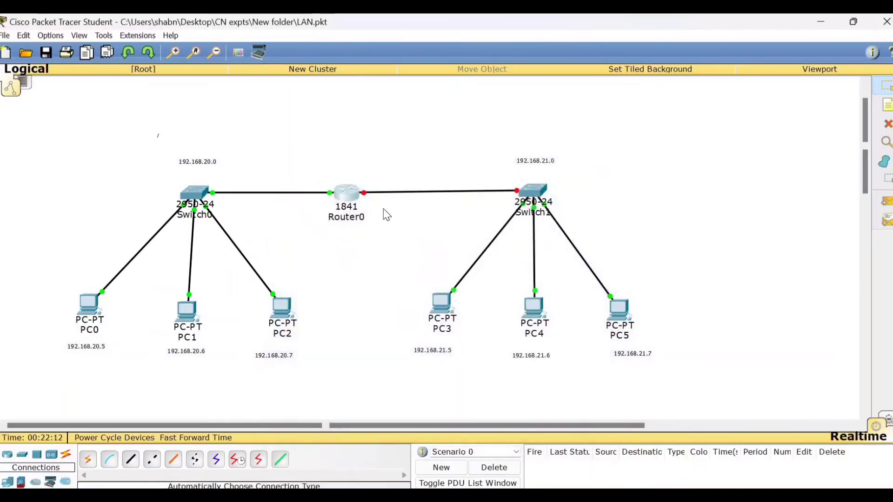
Step: Set Router0's FastEthernet0/1 to 192.168.21.1 with mask 255.255.255.0
{"action": "left_click", "coordinate": [358, 200]}
{"action": "left_click", "coordinate": [333, 288]}
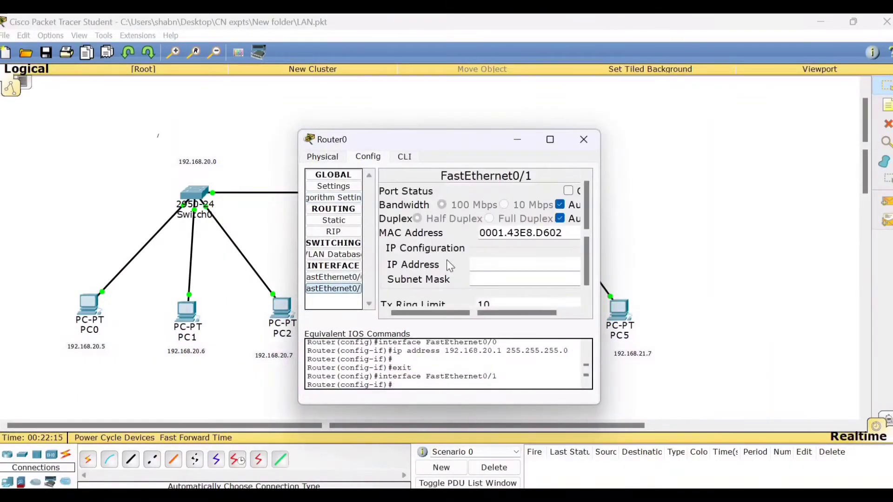
{"action": "left_click", "coordinate": [478, 264]}
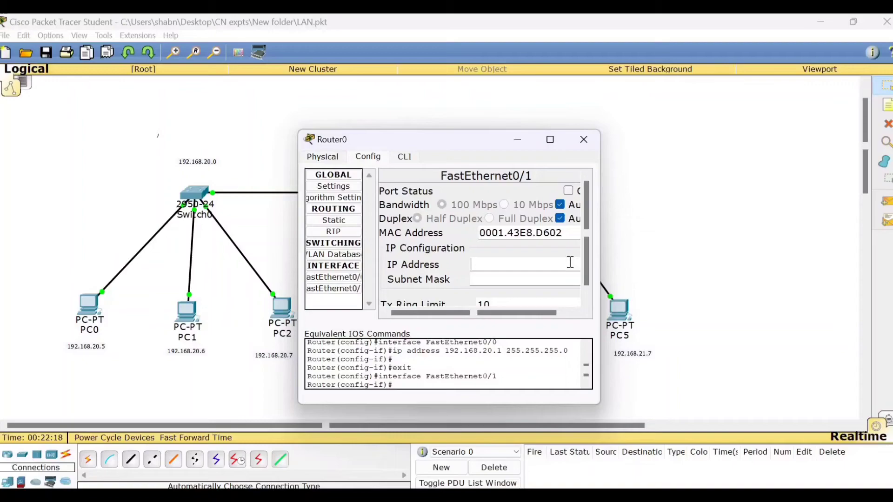
{"action": "type", "text": "192.168.21.1"}
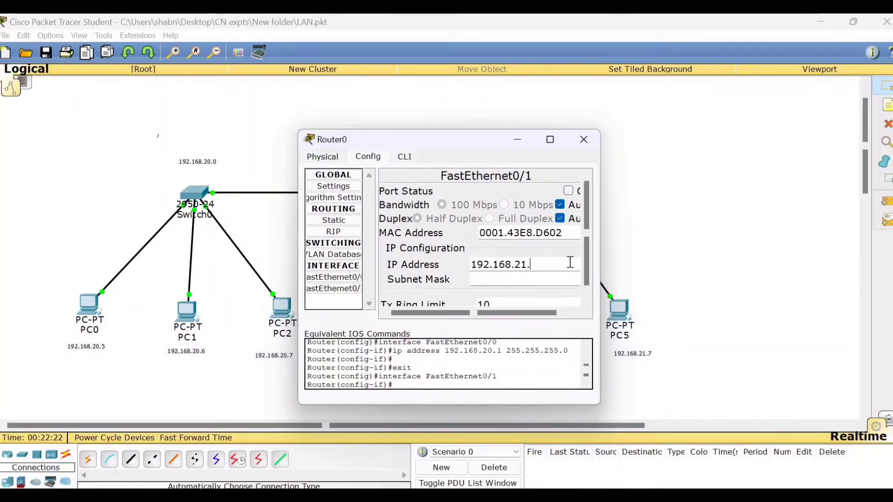
{"action": "left_click", "coordinate": [533, 281]}
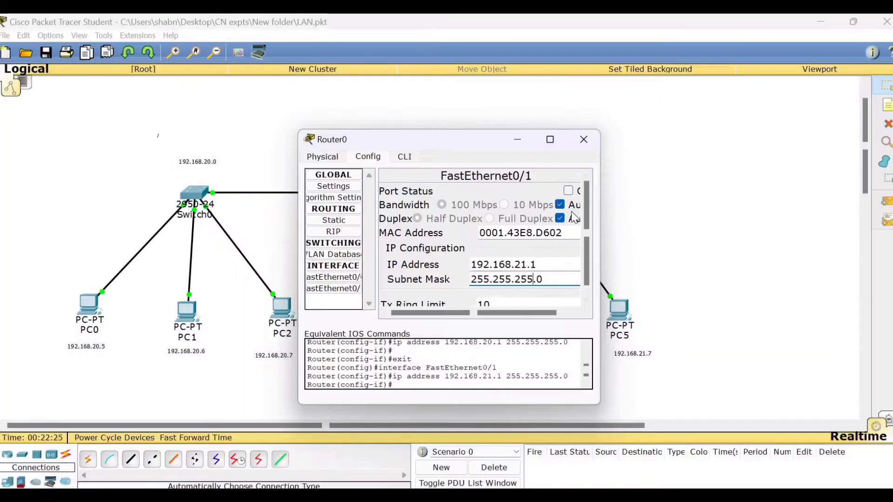
{"action": "left_click", "coordinate": [580, 135]}
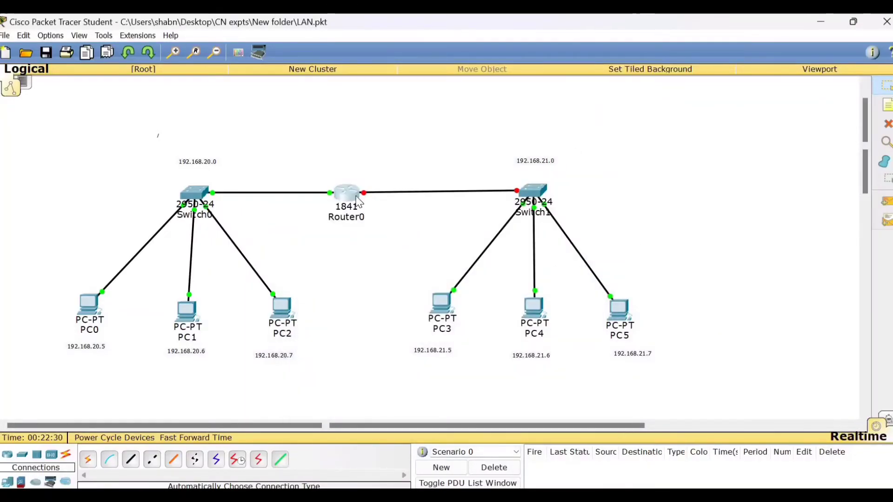
Step: Turn Router0's FastEthernet0/1 port status on
{"action": "left_click", "coordinate": [348, 193]}
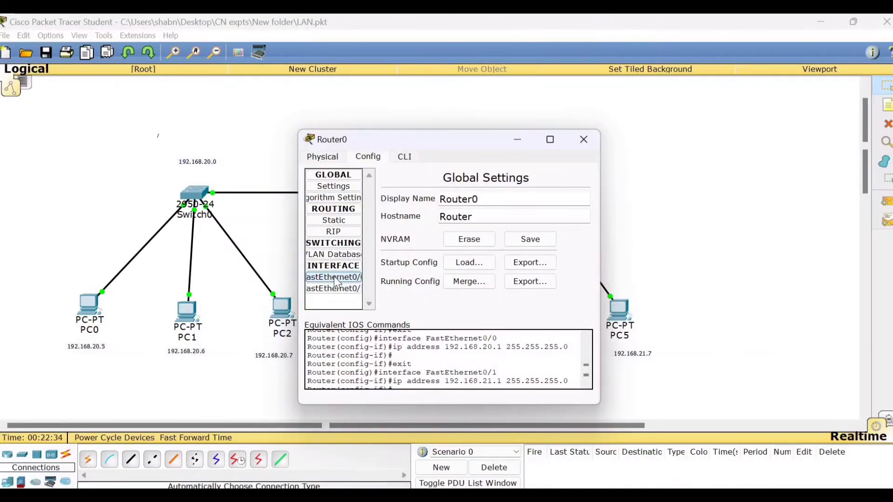
{"action": "left_click", "coordinate": [342, 289]}
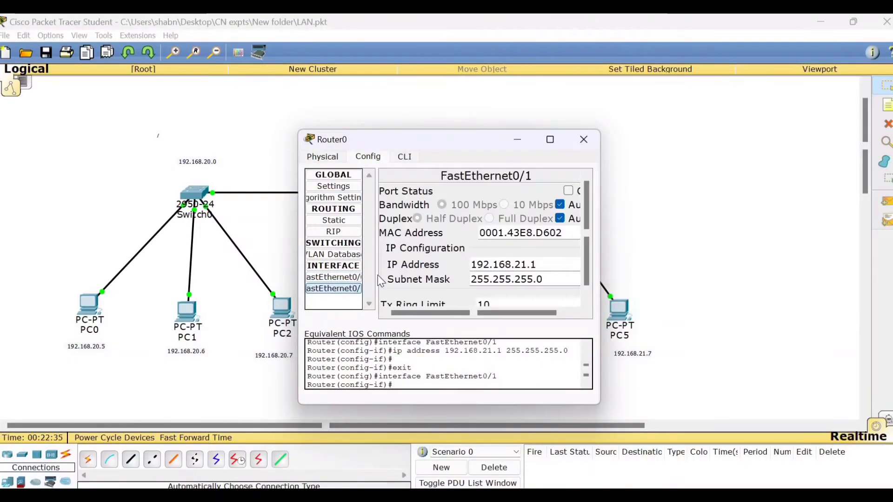
{"action": "left_click", "coordinate": [568, 191]}
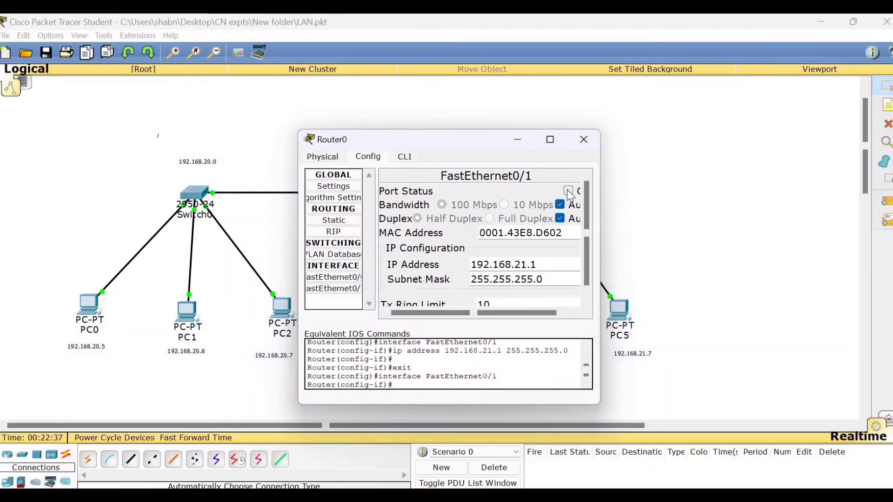
{"action": "left_click", "coordinate": [584, 138]}
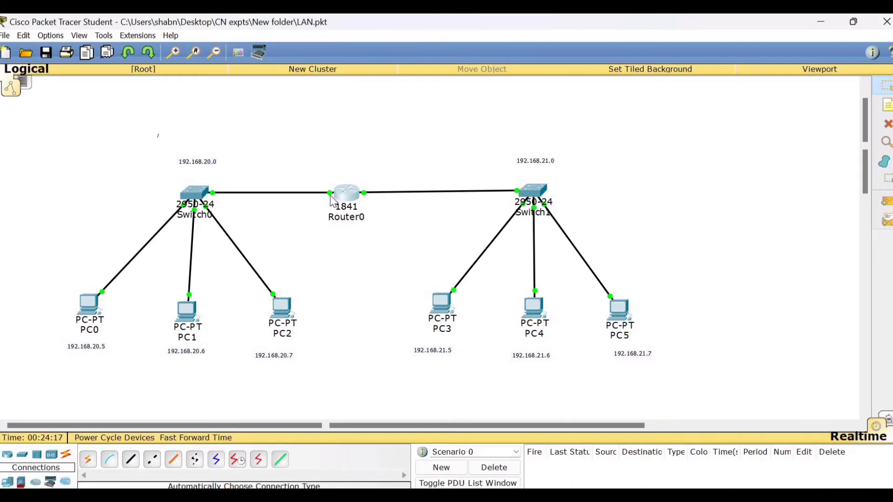
Step: Place notes 192.168.20.1 and 192.168.21.1 beside Router0's two links
{"action": "left_click", "coordinate": [888, 105]}
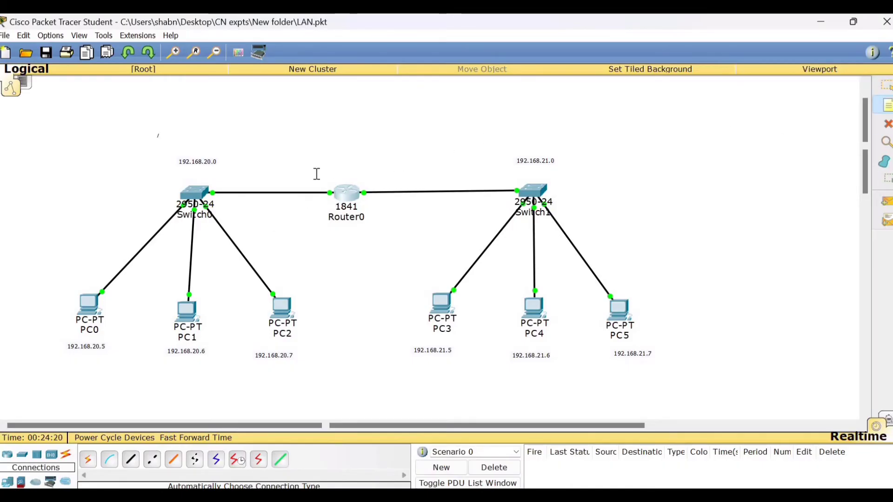
{"action": "left_click", "coordinate": [303, 186]}
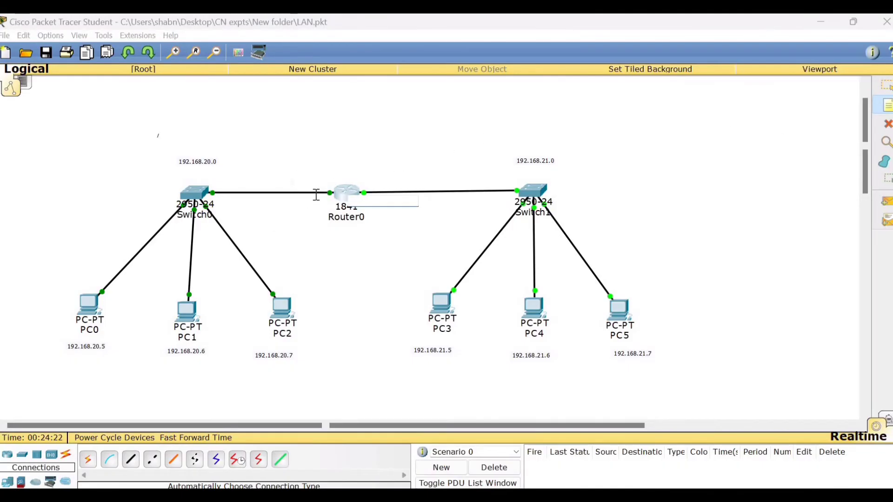
{"action": "type", "text": "192"}
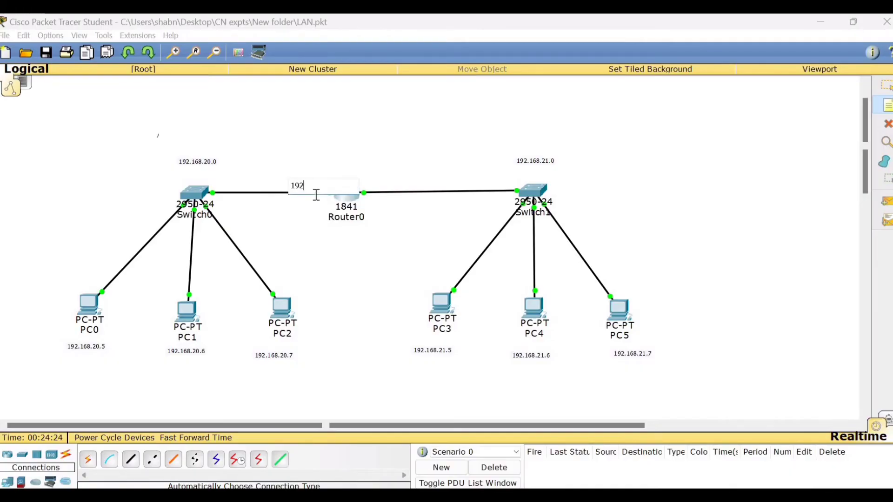
{"action": "type", "text": ".168.20.1"}
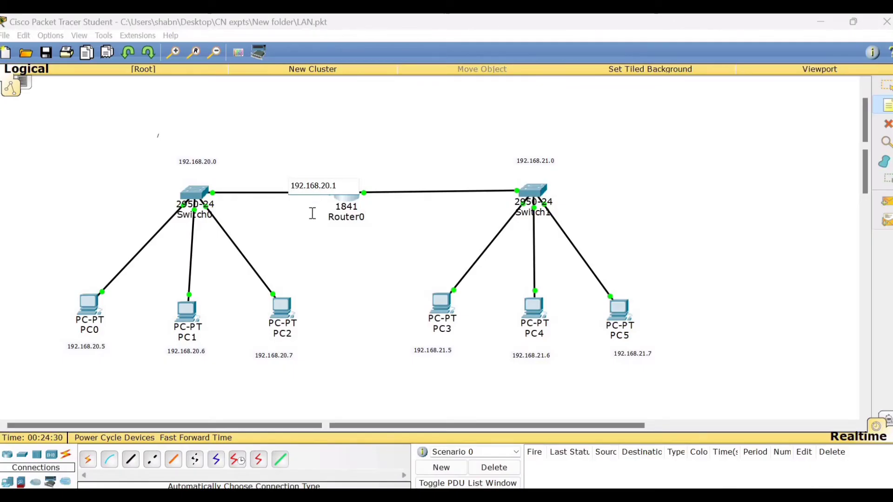
{"action": "left_click", "coordinate": [316, 211]}
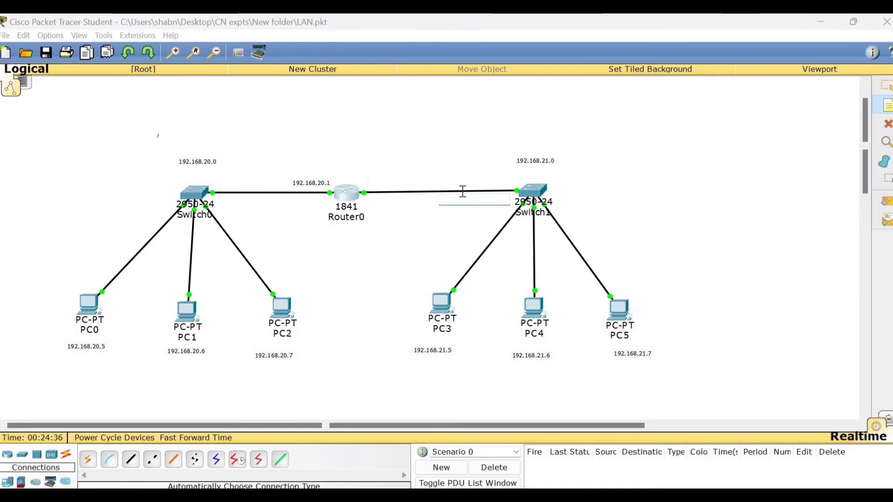
{"action": "type", "text": "192.168.21.1"}
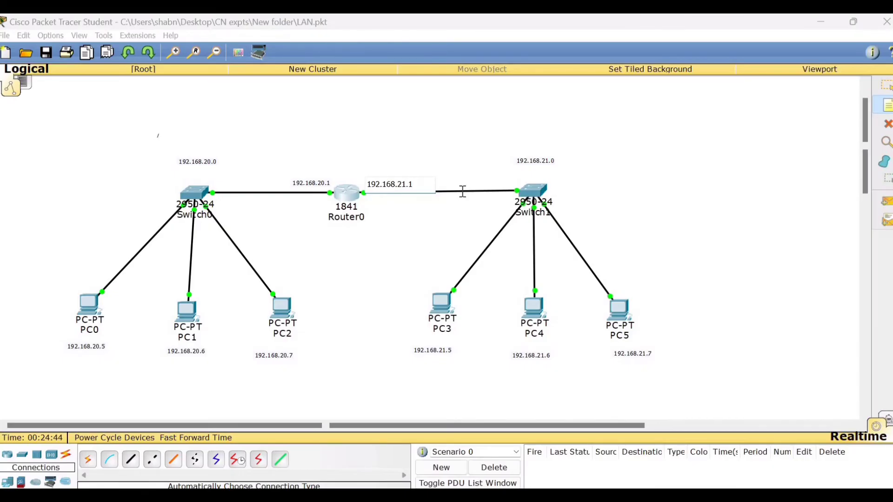
{"action": "left_click", "coordinate": [374, 209]}
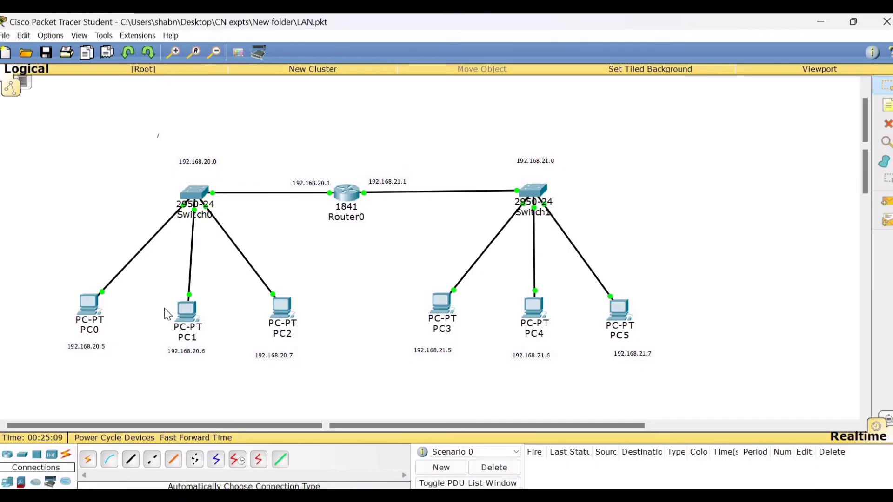
Step: Set PC0's default gateway to 192.168.20.1
{"action": "left_click", "coordinate": [89, 307]}
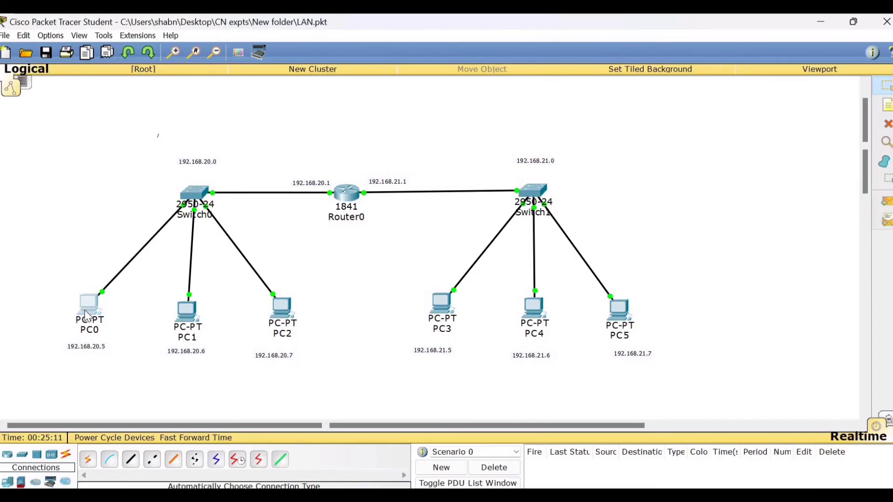
{"action": "left_click", "coordinate": [342, 200]}
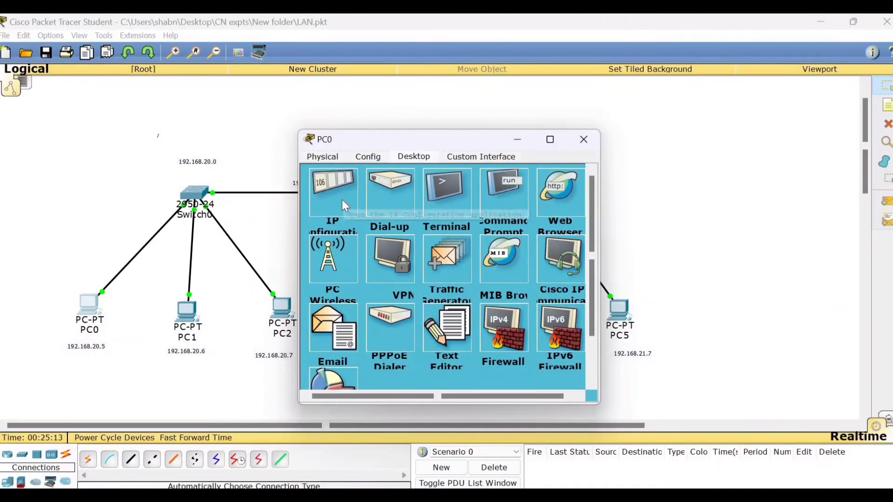
{"action": "left_click", "coordinate": [432, 240]}
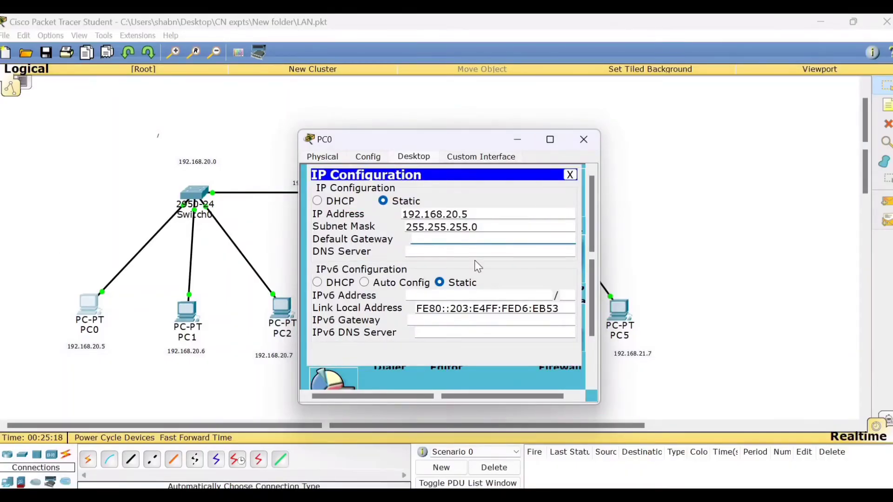
{"action": "type", "text": "19"}
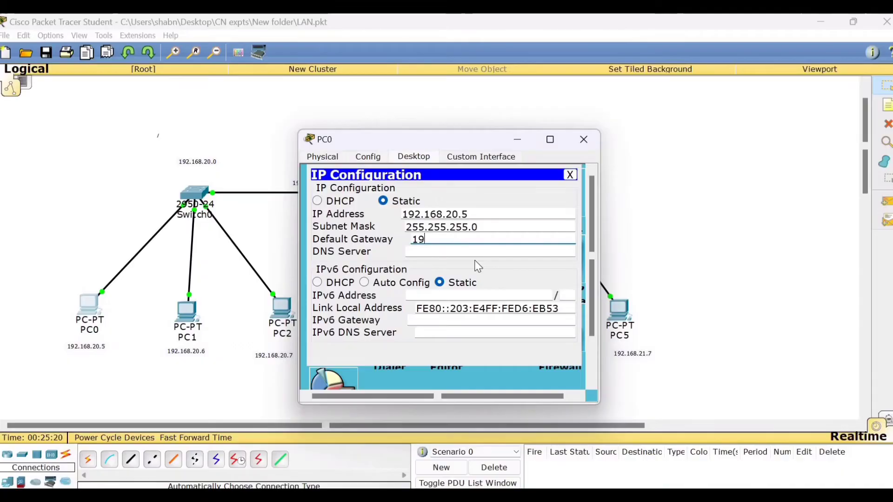
{"action": "type", "text": "2.168.20"}
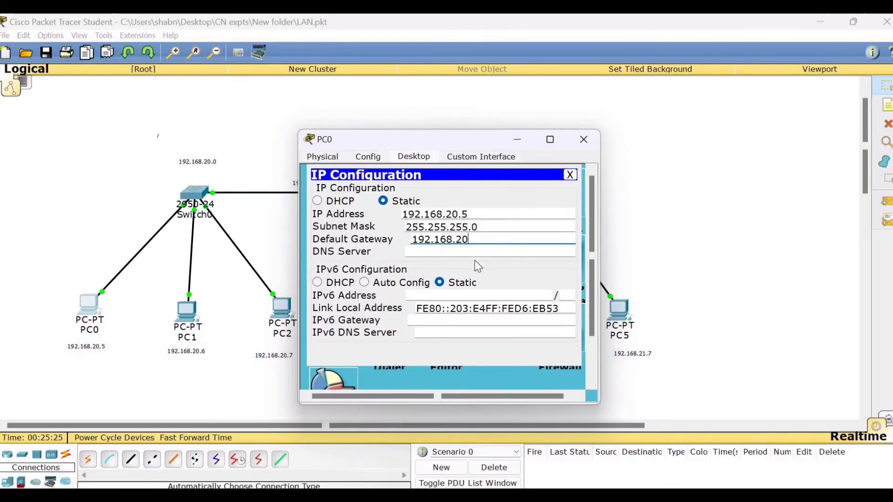
{"action": "type", "text": ".1"}
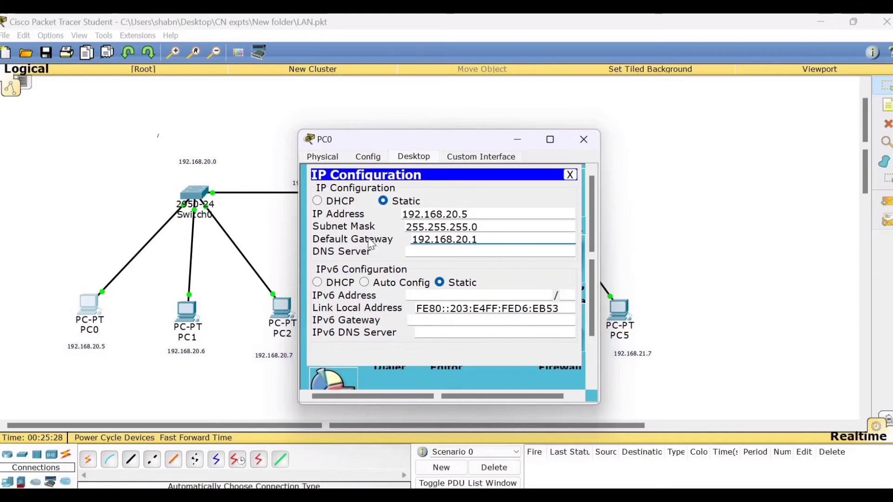
{"action": "left_click", "coordinate": [570, 175]}
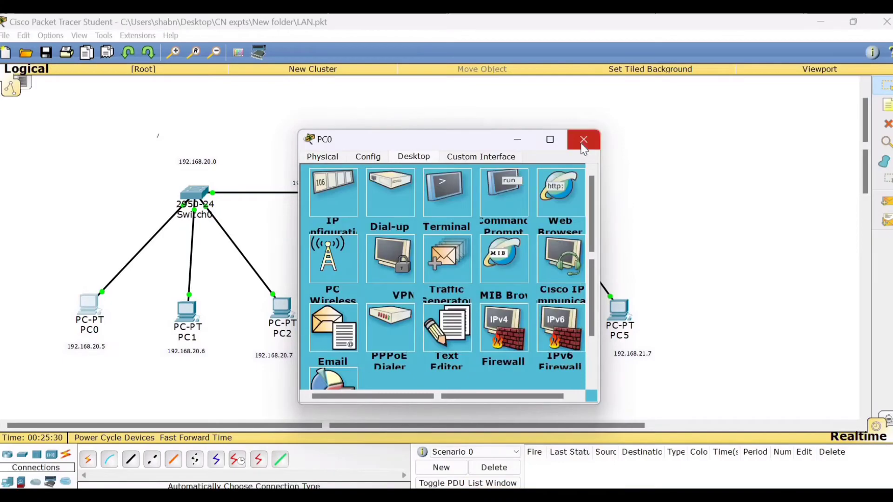
{"action": "left_click", "coordinate": [584, 139]}
Step: Fill PC1's default gateway with an edited copy of its IP address
{"action": "left_click", "coordinate": [191, 305]}
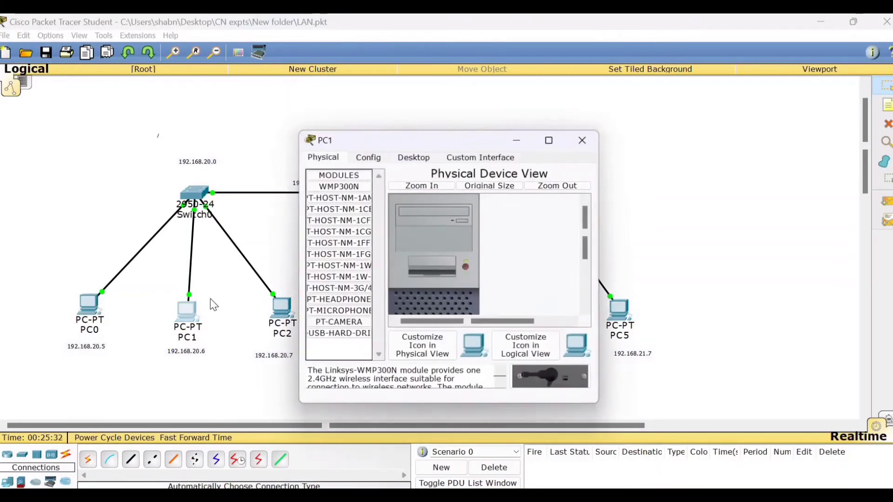
{"action": "left_click", "coordinate": [414, 157]}
{"action": "left_click", "coordinate": [337, 202]}
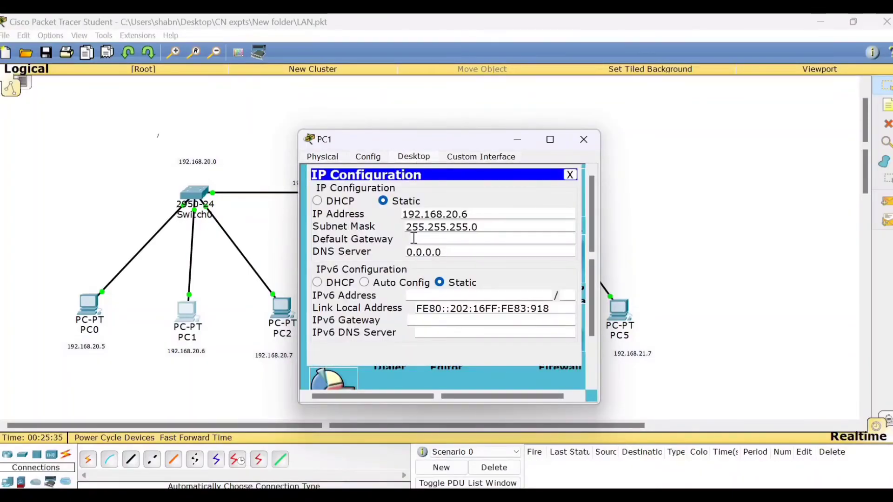
{"action": "triple_click", "coordinate": [477, 214]}
{"action": "right_click", "coordinate": [460, 217]}
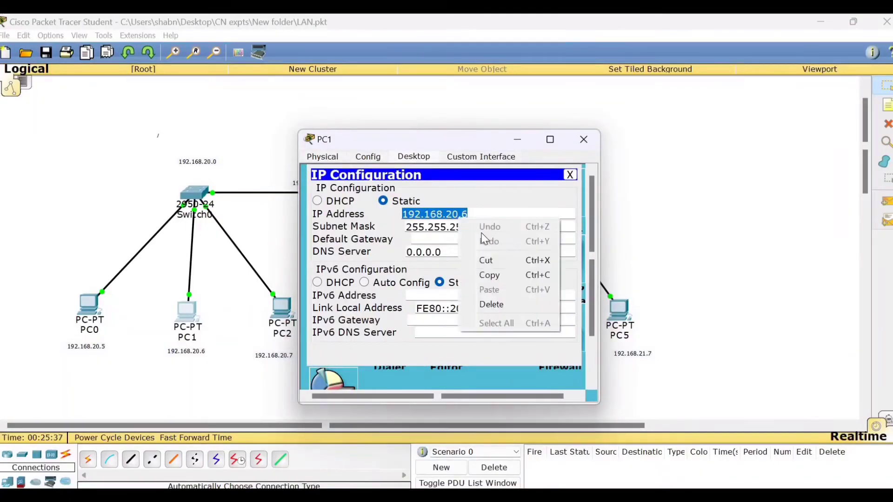
{"action": "left_click", "coordinate": [490, 278]}
{"action": "left_click", "coordinate": [419, 240]}
{"action": "right_click", "coordinate": [420, 240]}
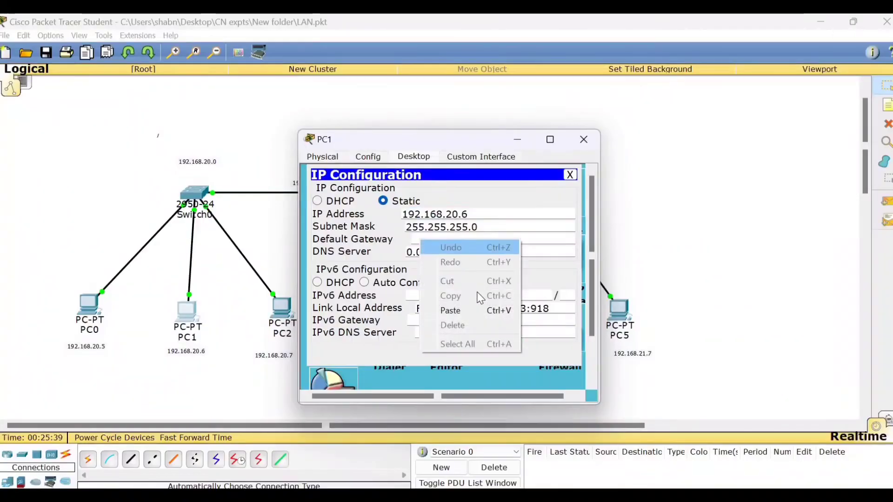
{"action": "left_click", "coordinate": [462, 311]}
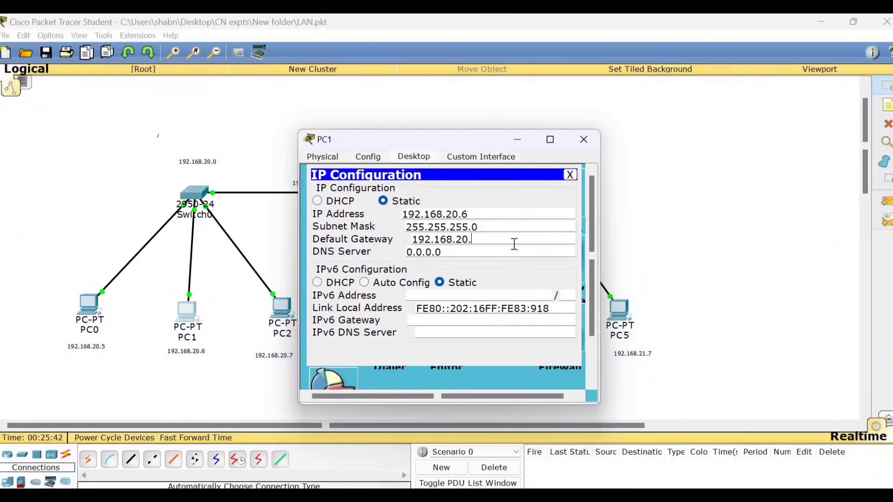
{"action": "type", "text": "1"}
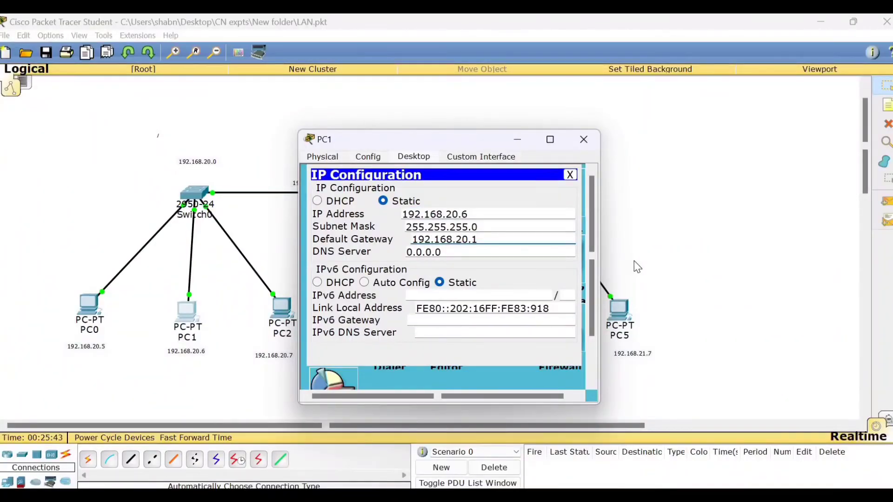
{"action": "left_click", "coordinate": [570, 175]}
{"action": "left_click", "coordinate": [584, 139]}
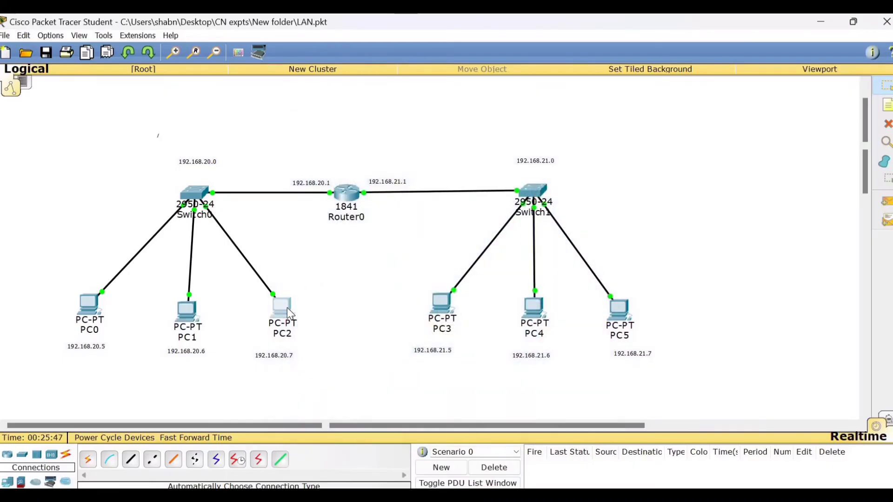
Step: Paste the copied gateway address into PC2's default gateway
{"action": "left_click", "coordinate": [289, 312]}
{"action": "left_click", "coordinate": [336, 207]}
{"action": "left_click", "coordinate": [423, 238]}
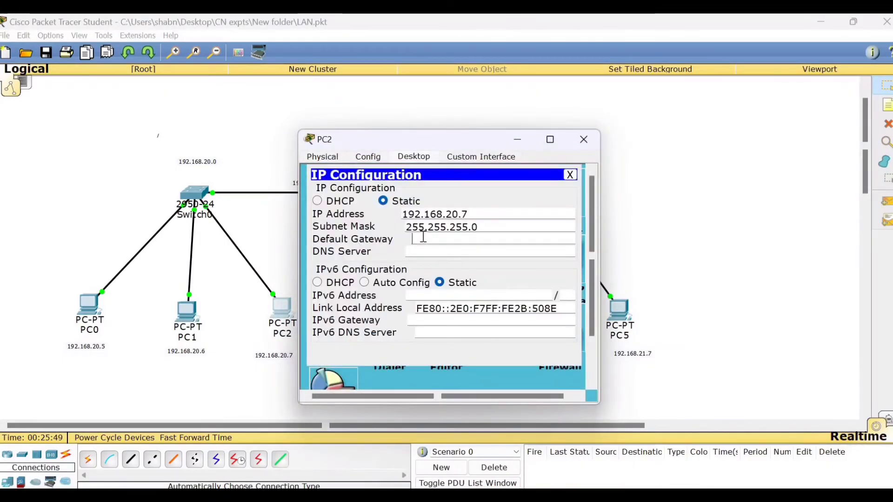
{"action": "right_click", "coordinate": [424, 237]}
{"action": "left_click", "coordinate": [463, 308]}
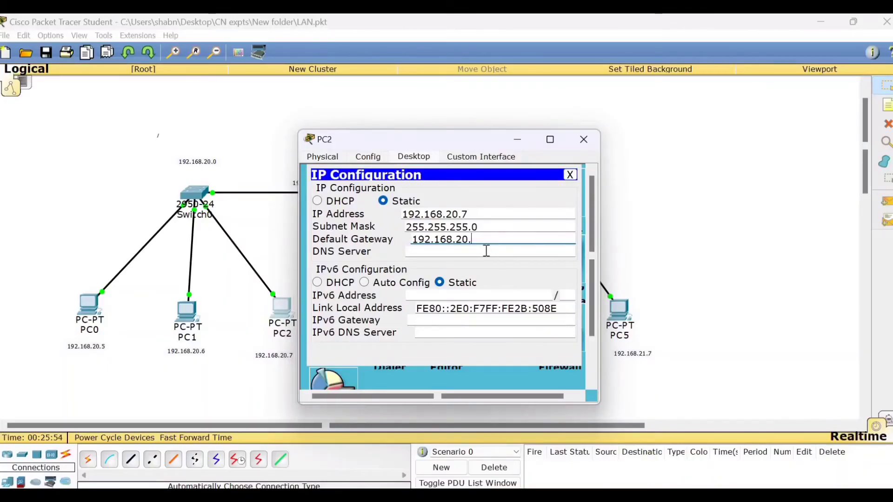
{"action": "left_click", "coordinate": [570, 175]}
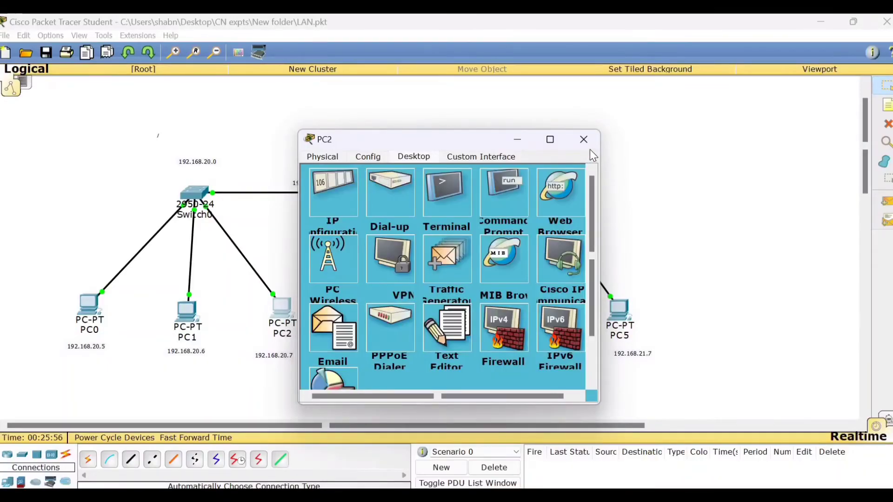
{"action": "left_click", "coordinate": [581, 140]}
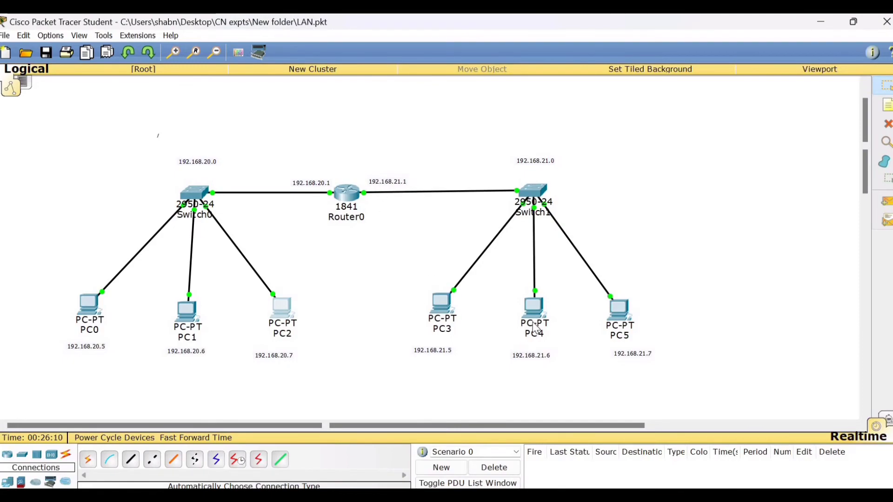
Step: Set PC3's default gateway to 192.168.21.1, copying the corrected address for reuse
{"action": "left_click", "coordinate": [440, 306]}
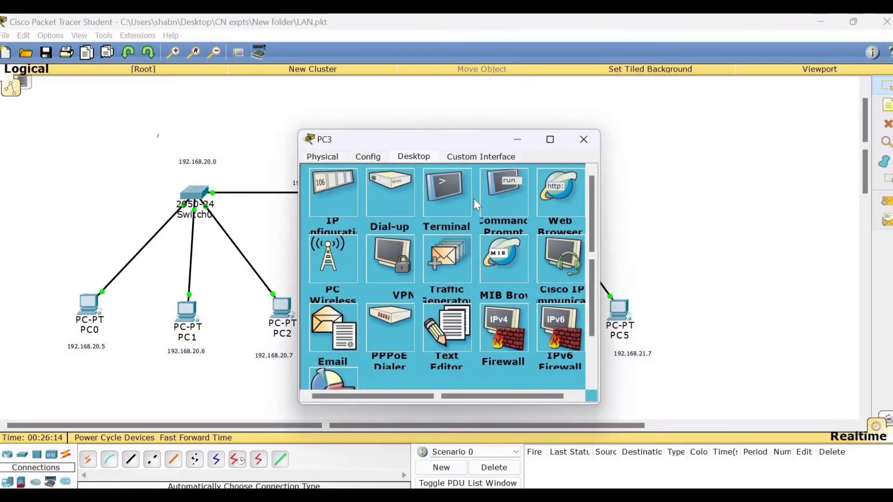
{"action": "left_click", "coordinate": [348, 203]}
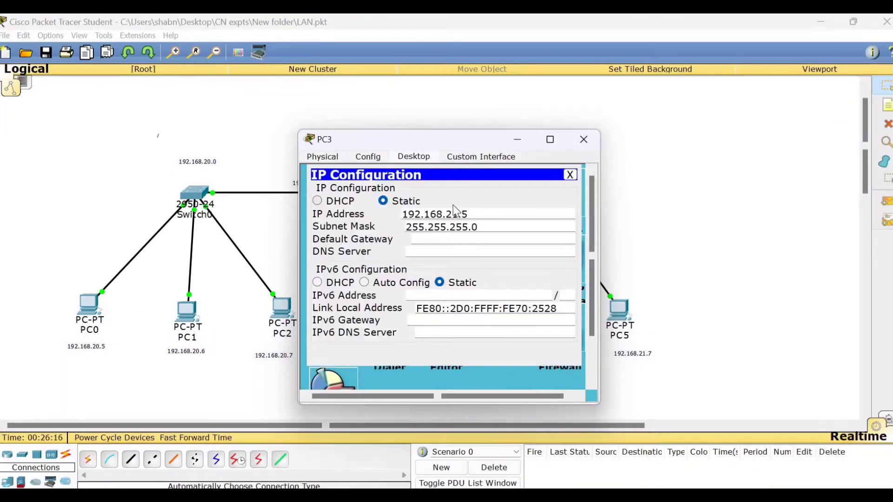
{"action": "right_click", "coordinate": [420, 242]}
{"action": "left_click", "coordinate": [466, 307]}
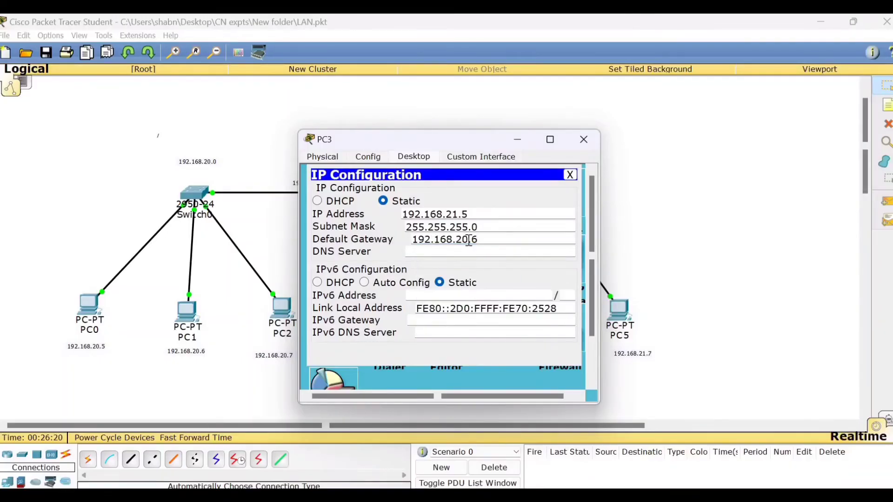
{"action": "key", "text": "BackSpace"}
{"action": "key", "text": "BackSpace"}
{"action": "key", "text": "BackSpace"}
{"action": "type", "text": "1.6"}
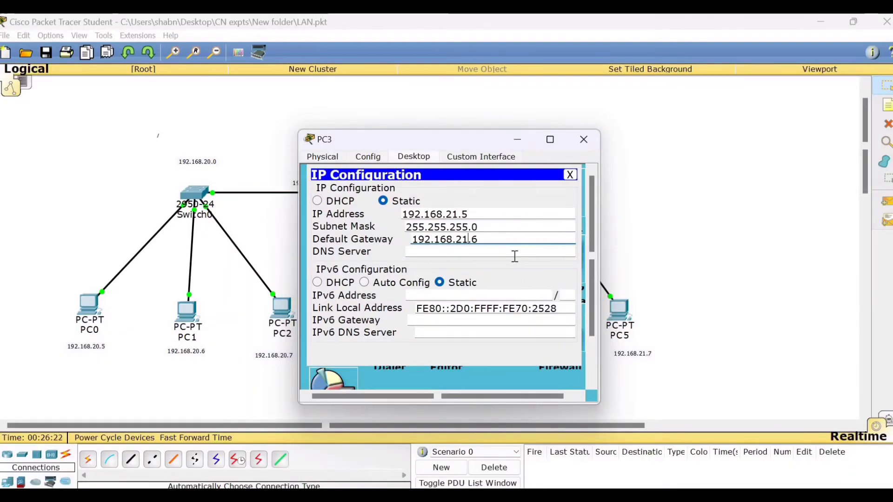
{"action": "key", "text": "BackSpace"}
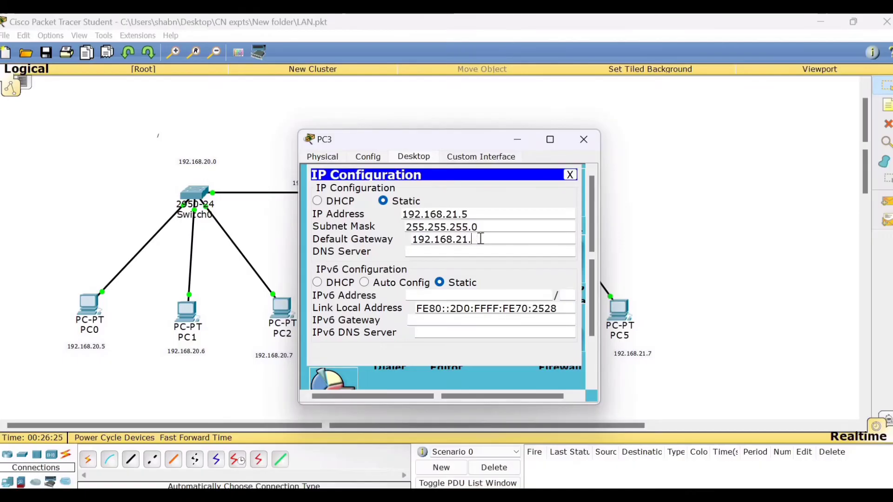
{"action": "type", "text": "1"}
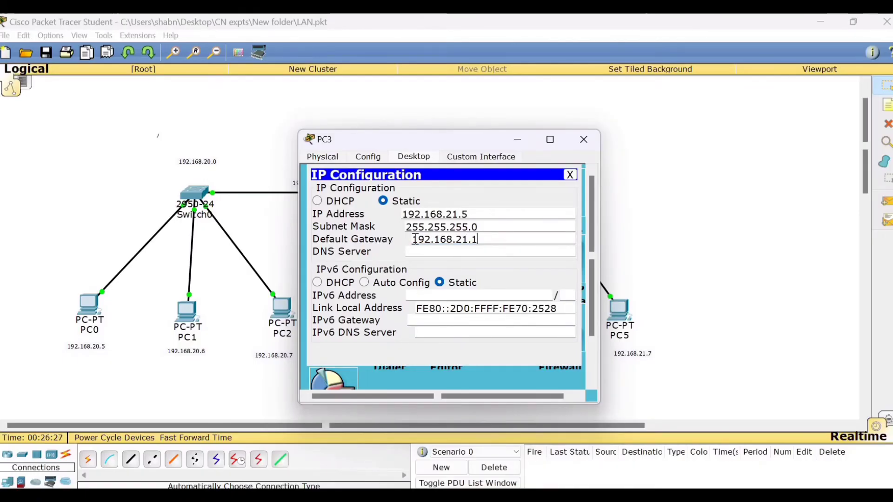
{"action": "left_click_drag", "start_coordinate": [412, 238], "coordinate": [481, 238]}
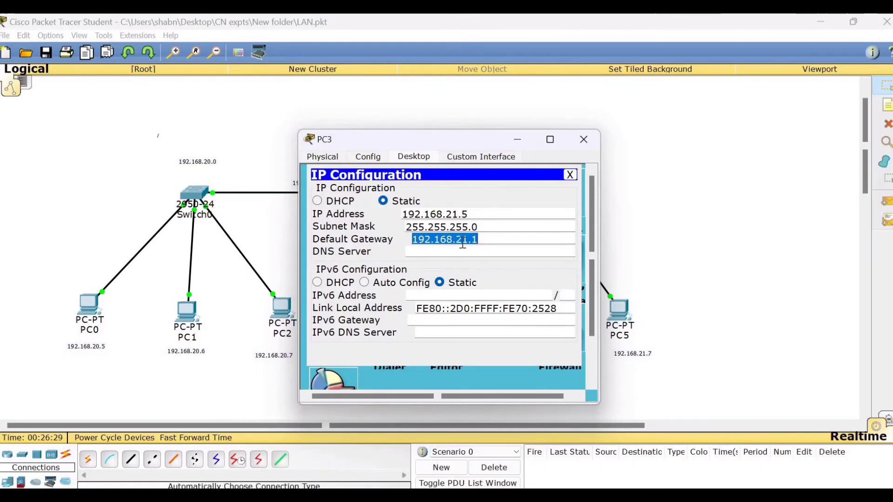
{"action": "right_click", "coordinate": [463, 242]}
{"action": "left_click", "coordinate": [497, 299]}
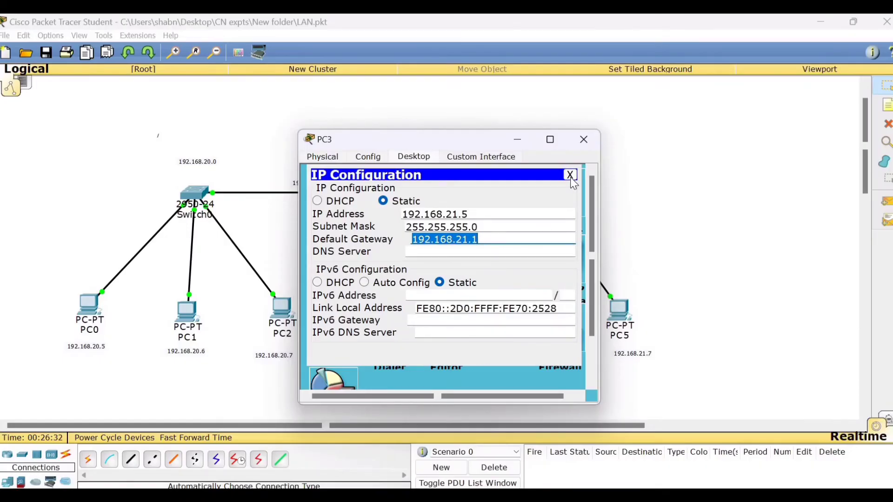
{"action": "left_click", "coordinate": [571, 176]}
{"action": "left_click", "coordinate": [584, 139]}
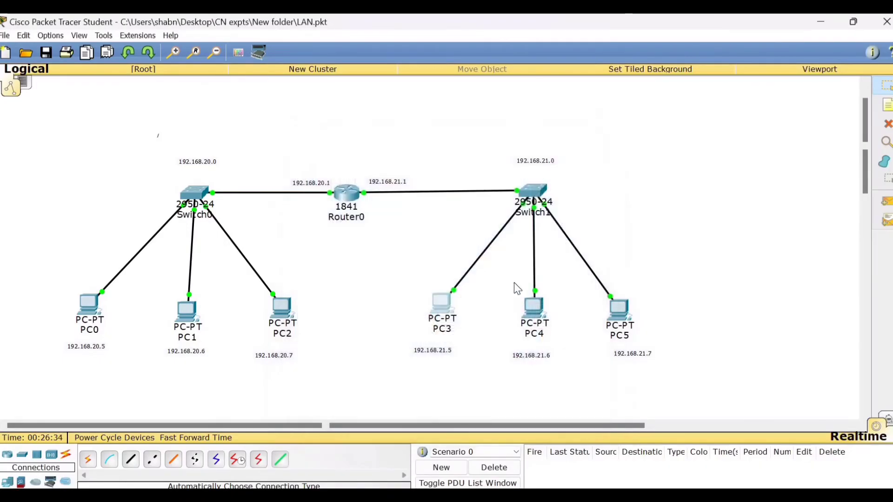
Step: Give PC4 the default gateway 192.168.21.1
{"action": "left_click", "coordinate": [539, 307]}
{"action": "left_click", "coordinate": [333, 202]}
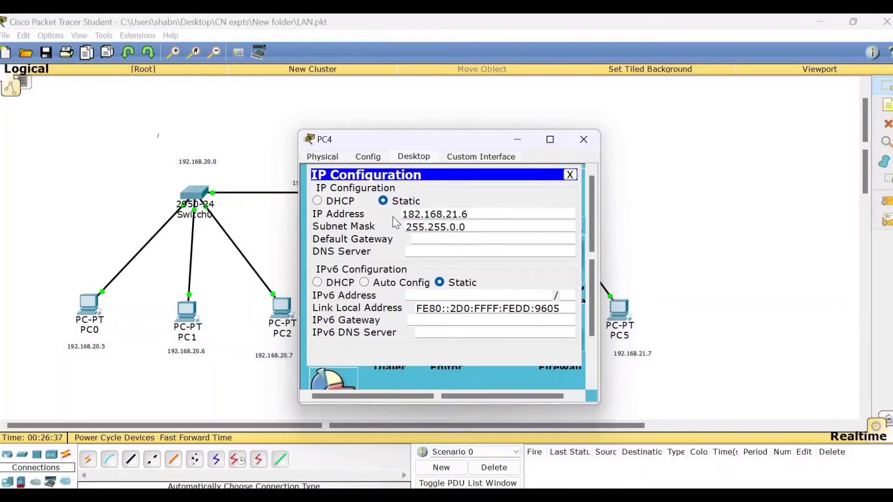
{"action": "right_click", "coordinate": [431, 239]}
{"action": "left_click", "coordinate": [462, 307]}
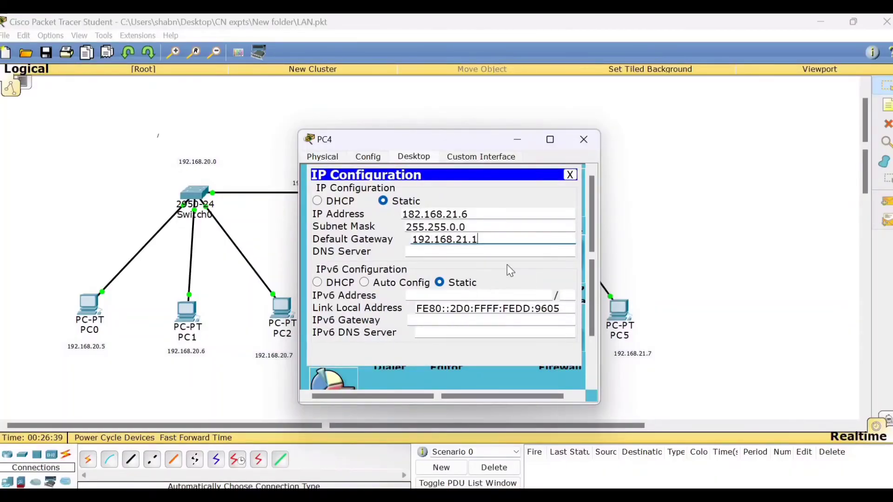
{"action": "left_click", "coordinate": [570, 175]}
{"action": "left_click", "coordinate": [584, 139]}
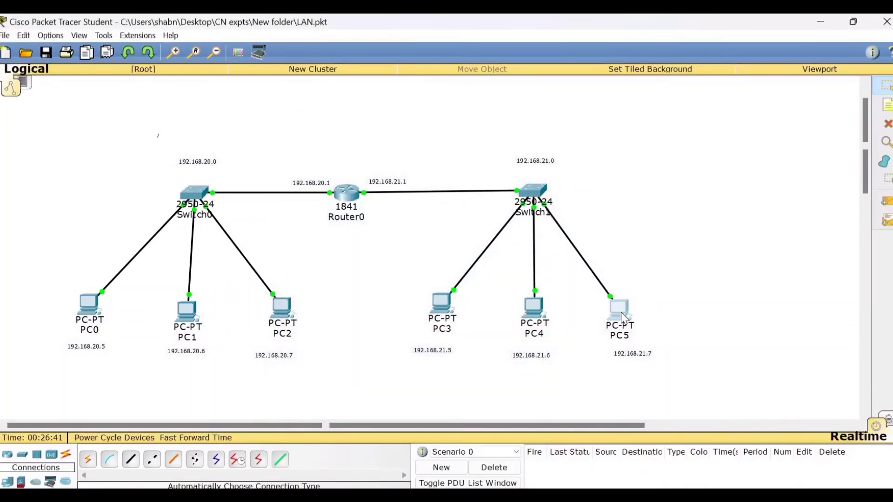
Step: Give PC5 the default gateway 192.168.21.1
{"action": "left_click", "coordinate": [621, 312]}
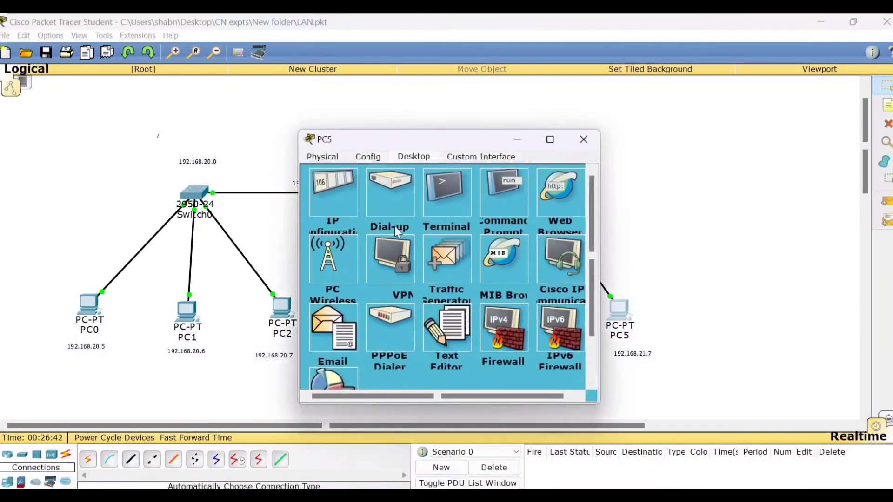
{"action": "left_click", "coordinate": [340, 204]}
{"action": "right_click", "coordinate": [428, 240]}
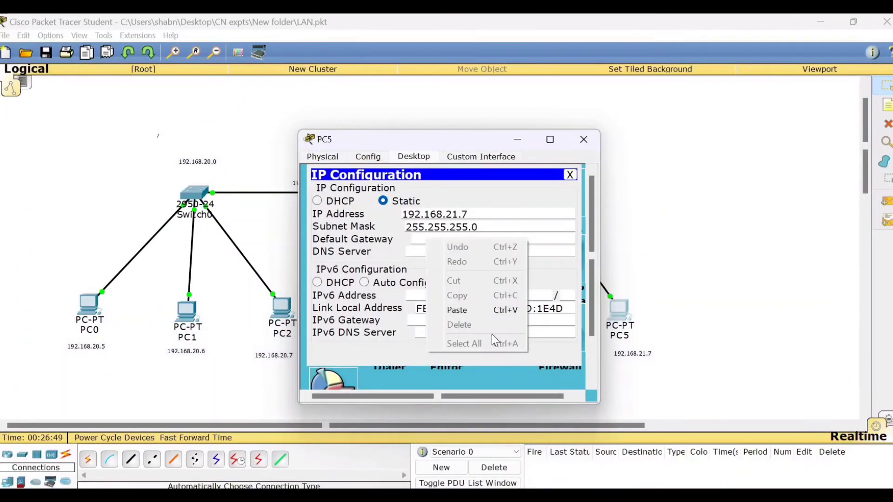
{"action": "left_click", "coordinate": [461, 308]}
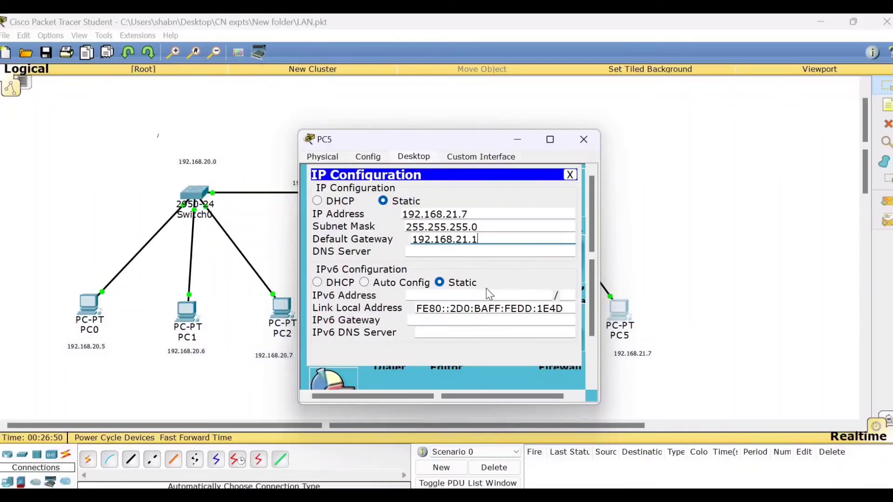
{"action": "left_click", "coordinate": [569, 175]}
{"action": "left_click", "coordinate": [584, 139]}
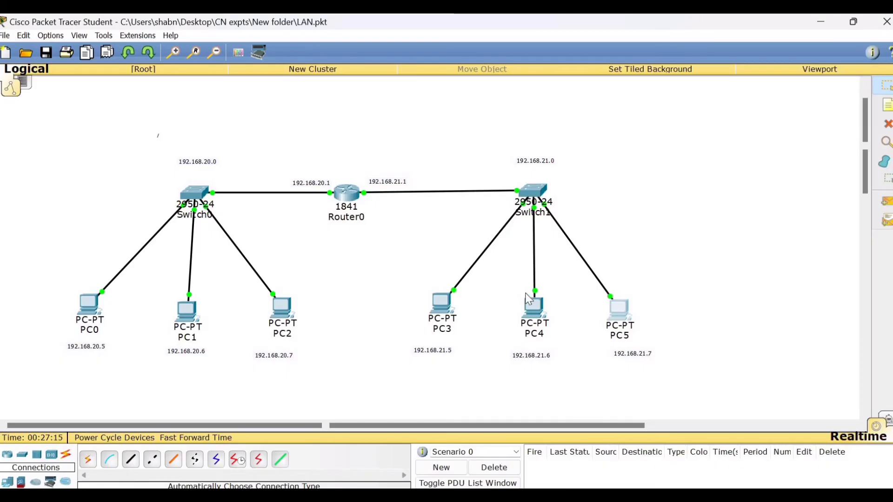
Step: Run ping 192.168.21.7 from PC0's command prompt, confirm replies from PC5, then close PC0
{"action": "left_click", "coordinate": [94, 306]}
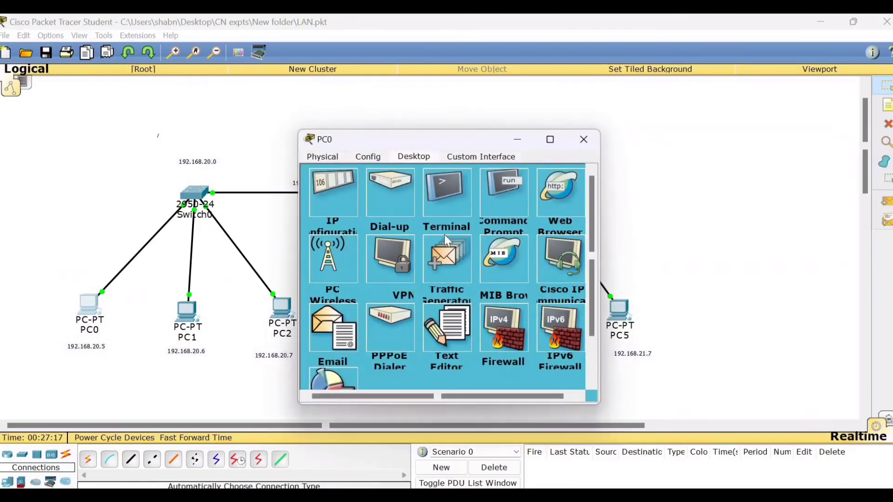
{"action": "left_click", "coordinate": [510, 205]}
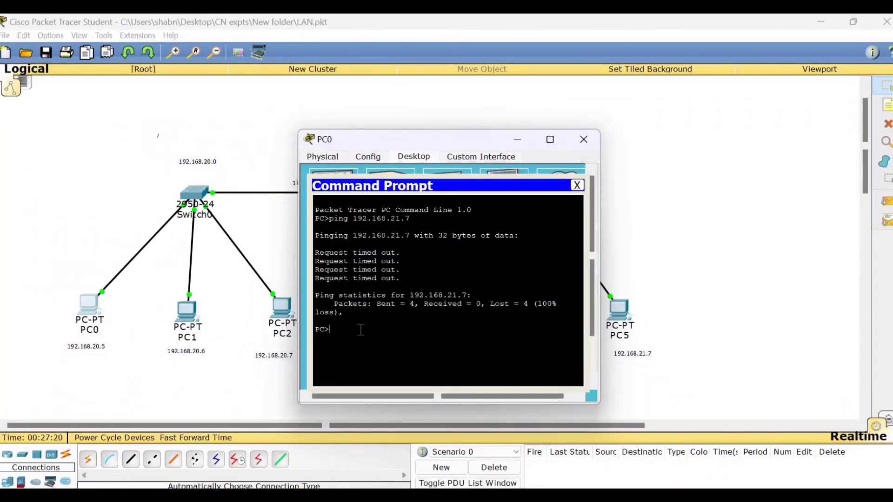
{"action": "type", "text": "ping 192.168"}
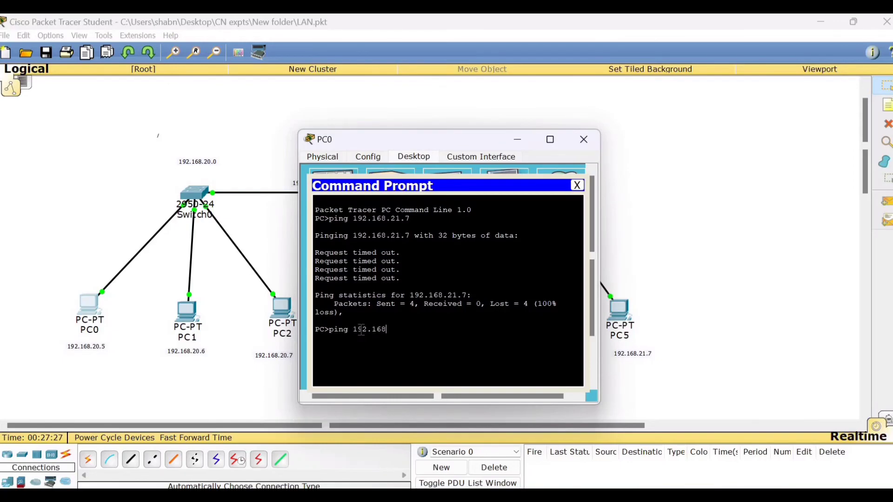
{"action": "type", "text": "21.7"}
{"action": "key", "text": "Return"}
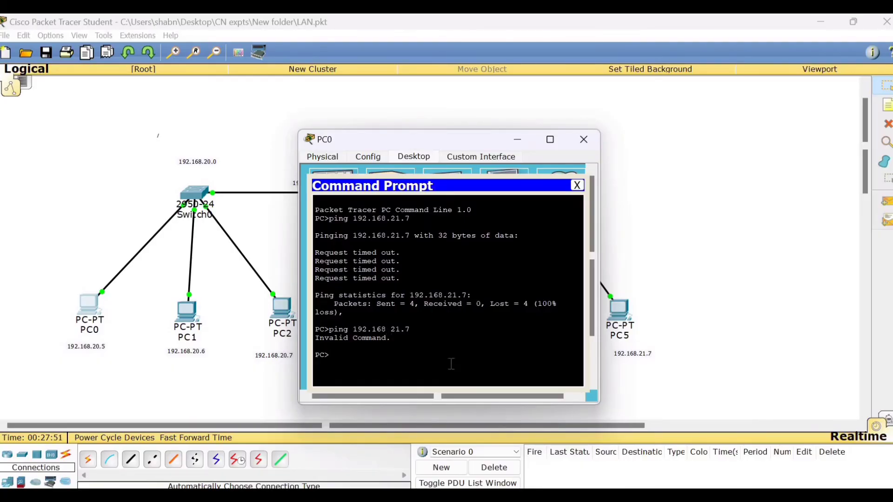
{"action": "type", "text": "ing 192.168.21.7"}
{"action": "key", "text": "Return"}
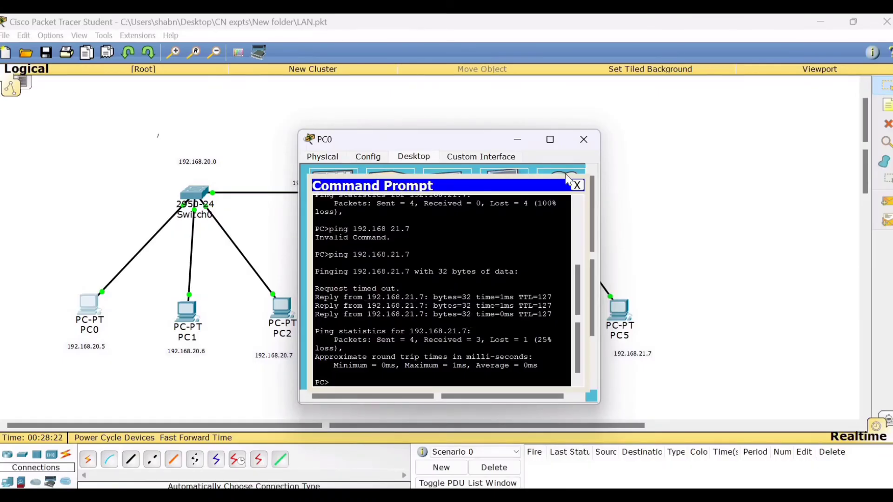
{"action": "left_click", "coordinate": [584, 139]}
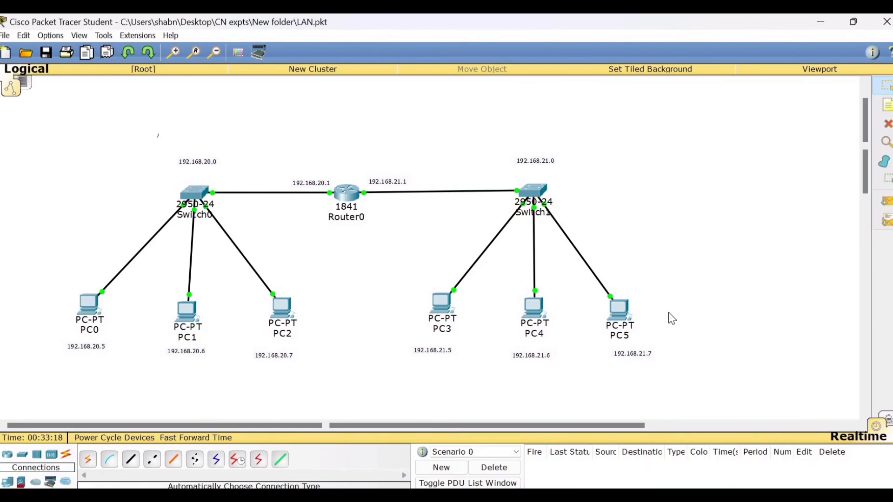
Step: Run ping 192.168.20.5 from PC5's command prompt, getting replies with TTL=127
{"action": "left_click", "coordinate": [618, 309]}
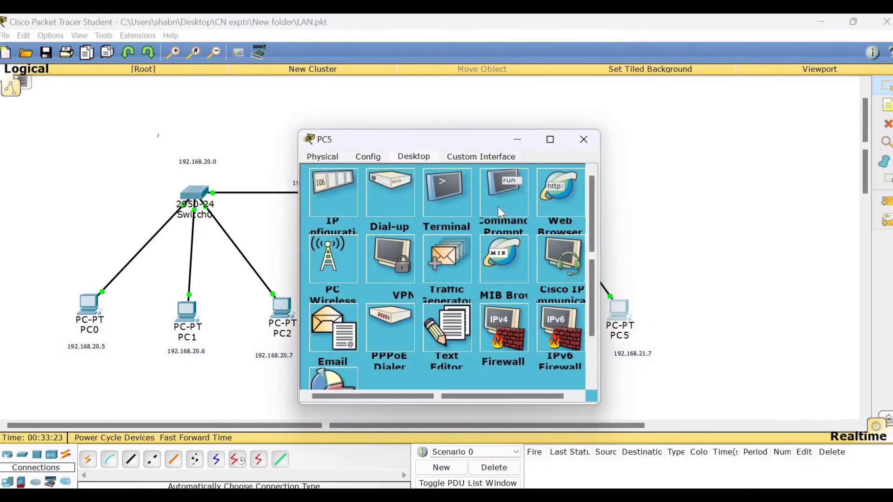
{"action": "left_click", "coordinate": [501, 210]}
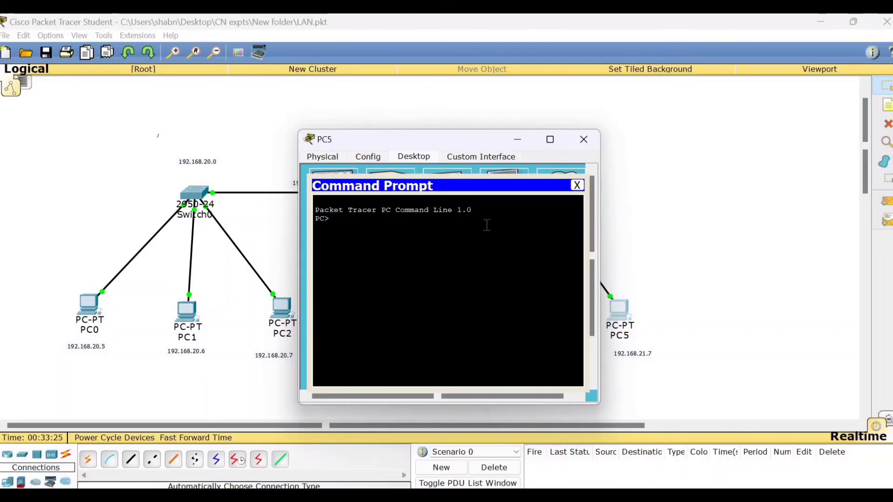
{"action": "type", "text": "pin"}
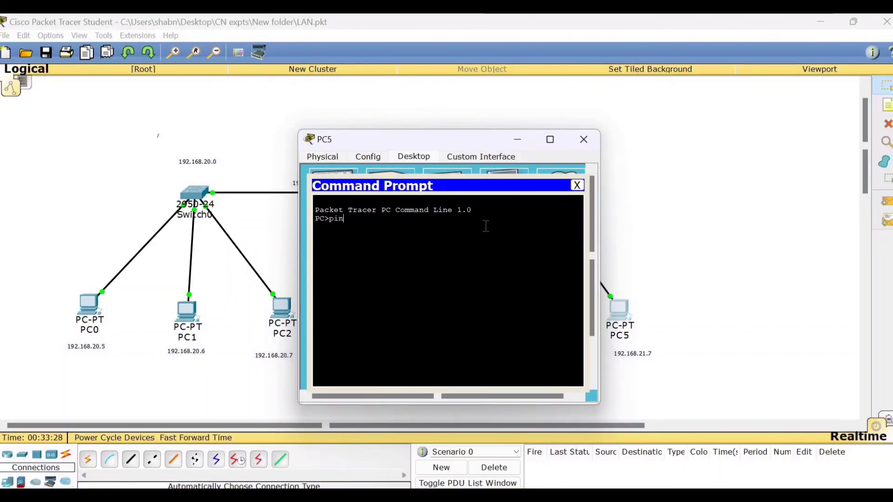
{"action": "type", "text": "g 192.168"}
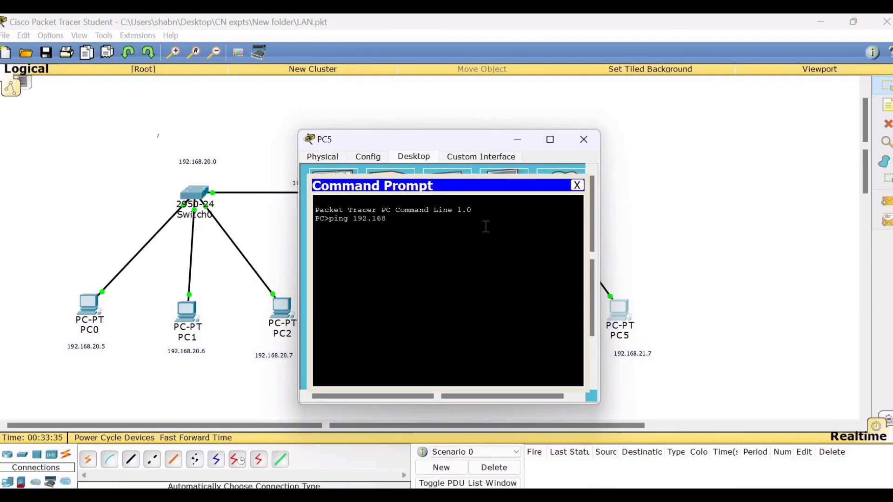
{"action": "type", "text": ".20.5"}
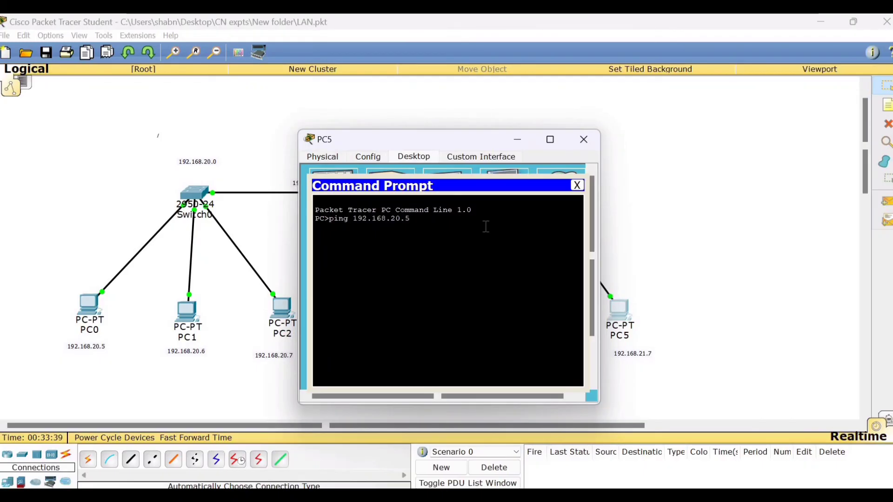
{"action": "key", "text": "Return"}
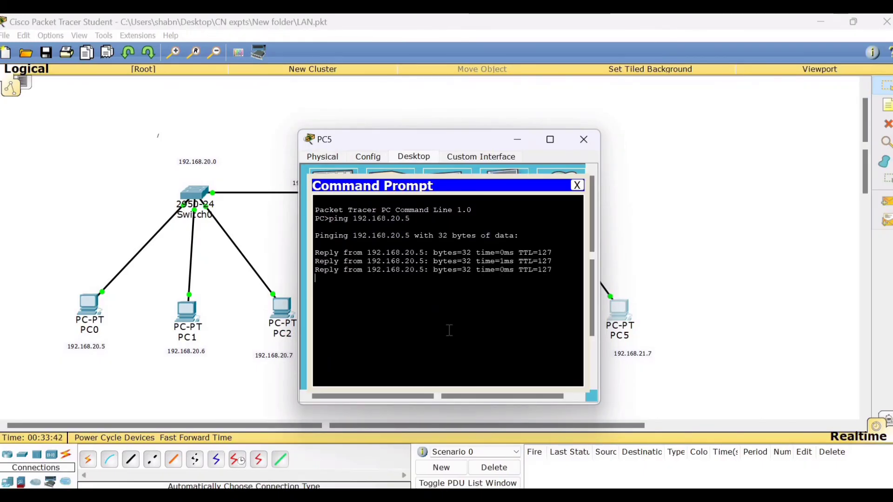
Step: Close PC5's command prompt and its device window
{"action": "left_click", "coordinate": [577, 185]}
{"action": "left_click", "coordinate": [584, 141]}
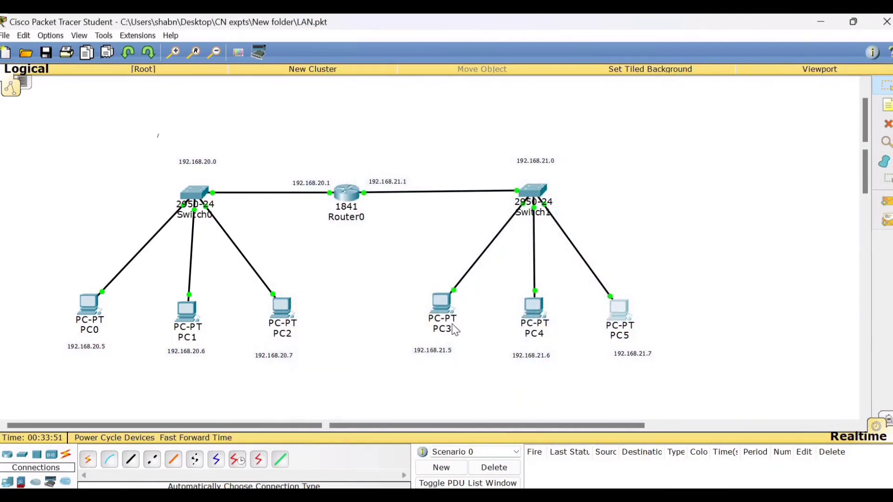